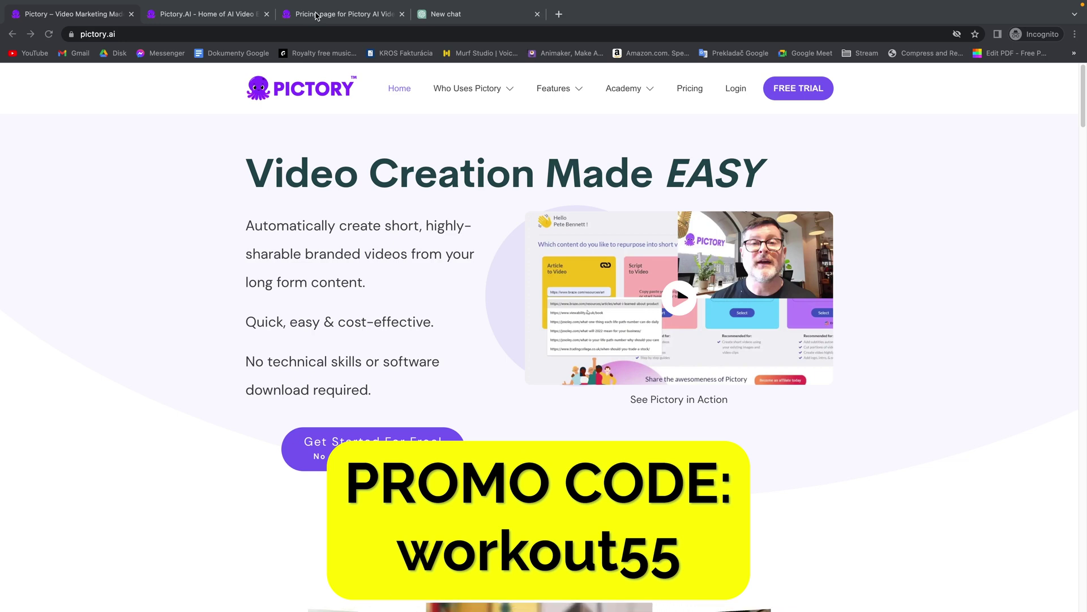
Step: Open the Pricing page and scroll through the Standard ($19), Premium ($39) and Enterprise plan cards
click(316, 16)
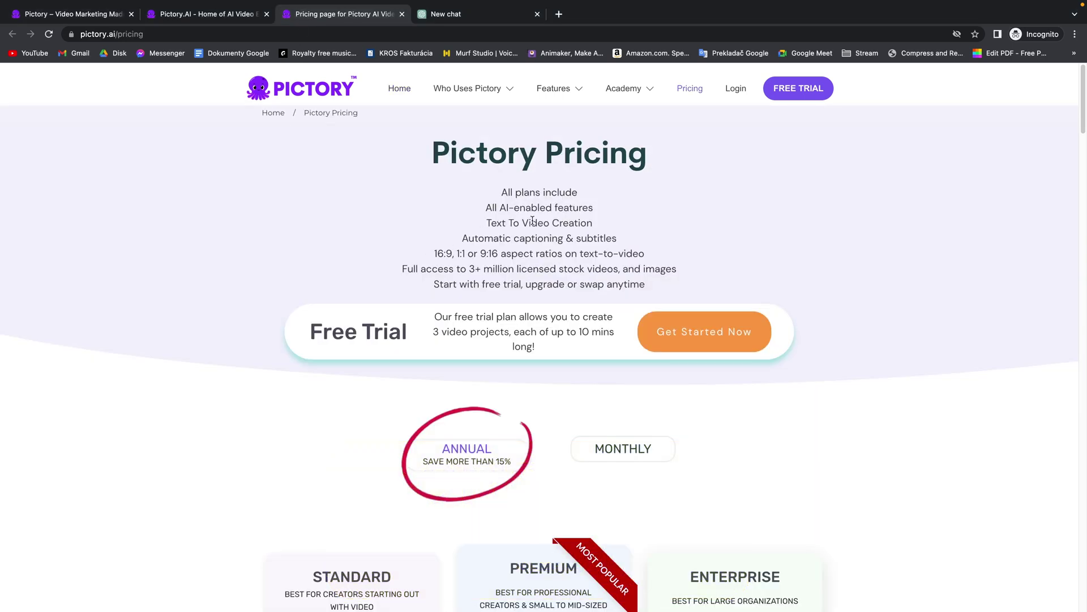
drag(432, 154, 655, 150)
click(517, 193)
scroll(257, 379, down, 7)
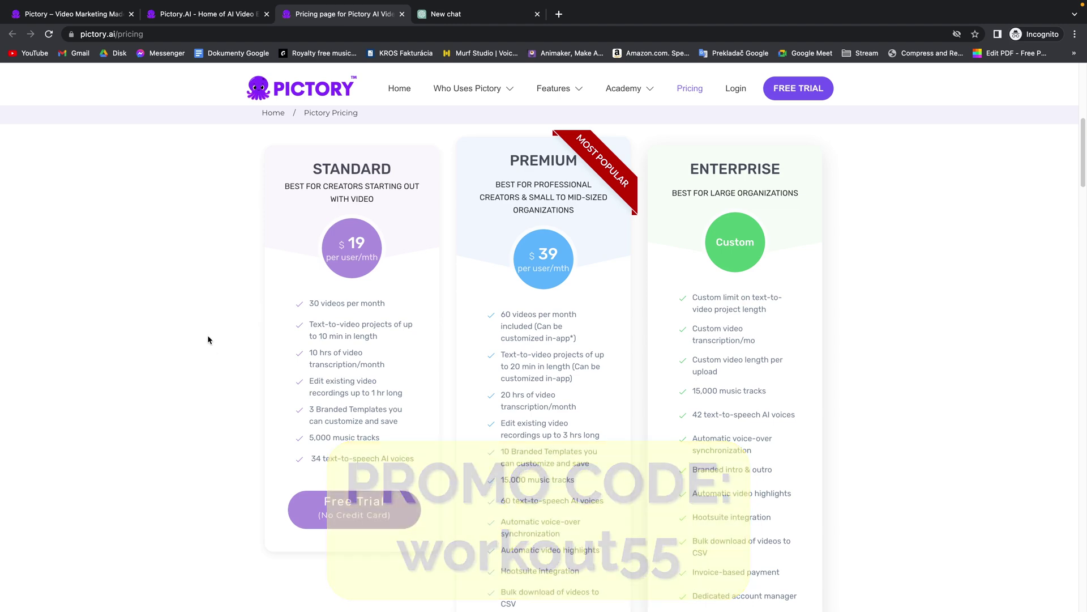
scroll(209, 343, down, 2)
scroll(209, 342, up, 4)
scroll(210, 342, up, 5)
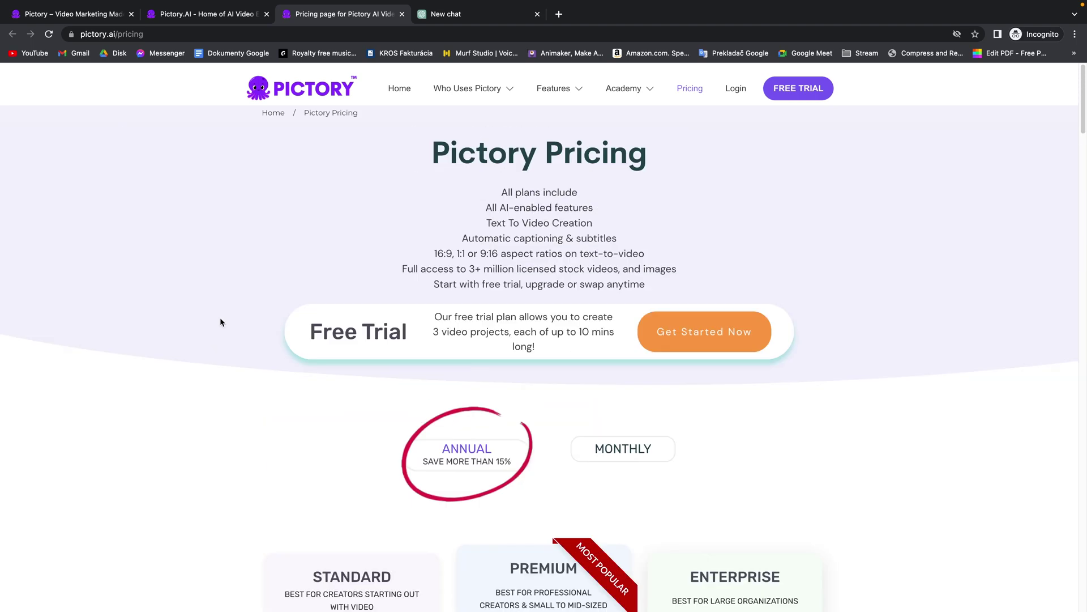
Step: Switch to the Pictory.AI tab and log in to the app.pictory.ai dashboard
click(266, 14)
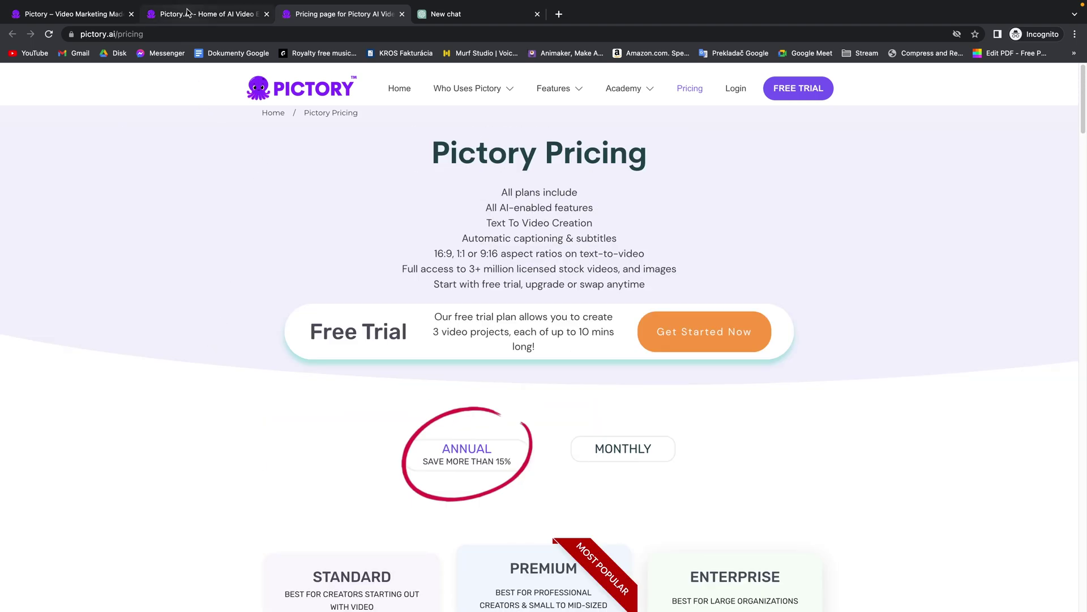
click(73, 14)
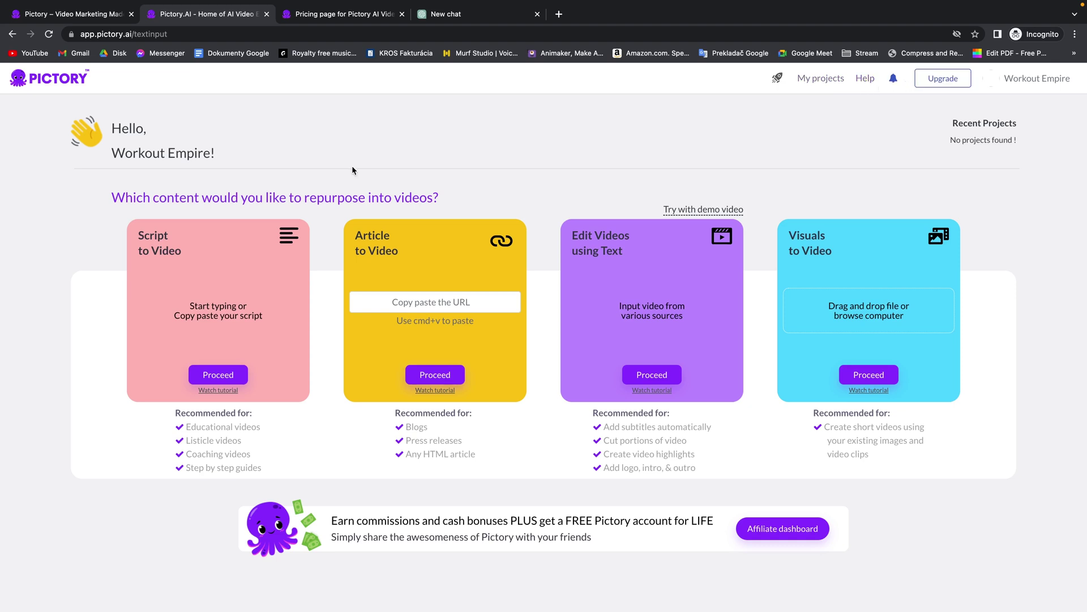
Step: Start a Script to Video project and ask ChatGPT for a YouTube script on Premiere Pro alternatives
click(221, 377)
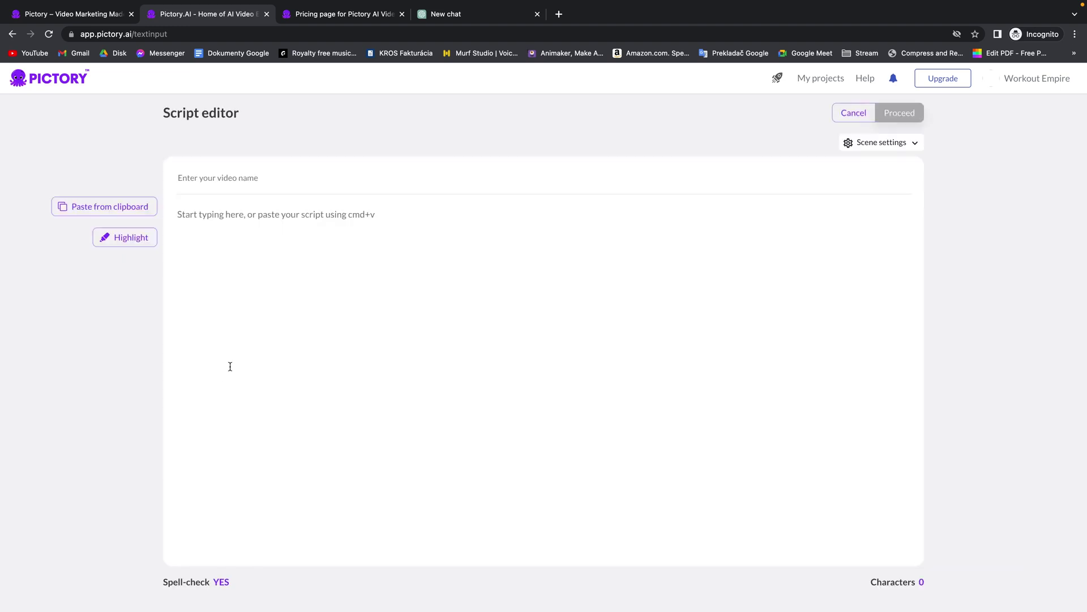
click(234, 216)
click(253, 178)
click(489, 15)
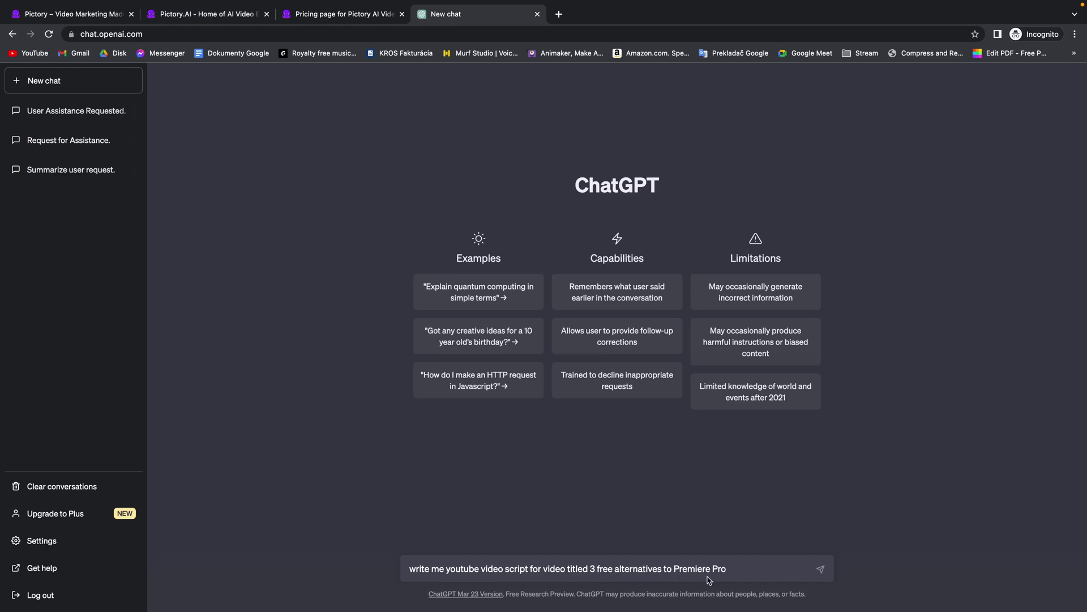
key(Return)
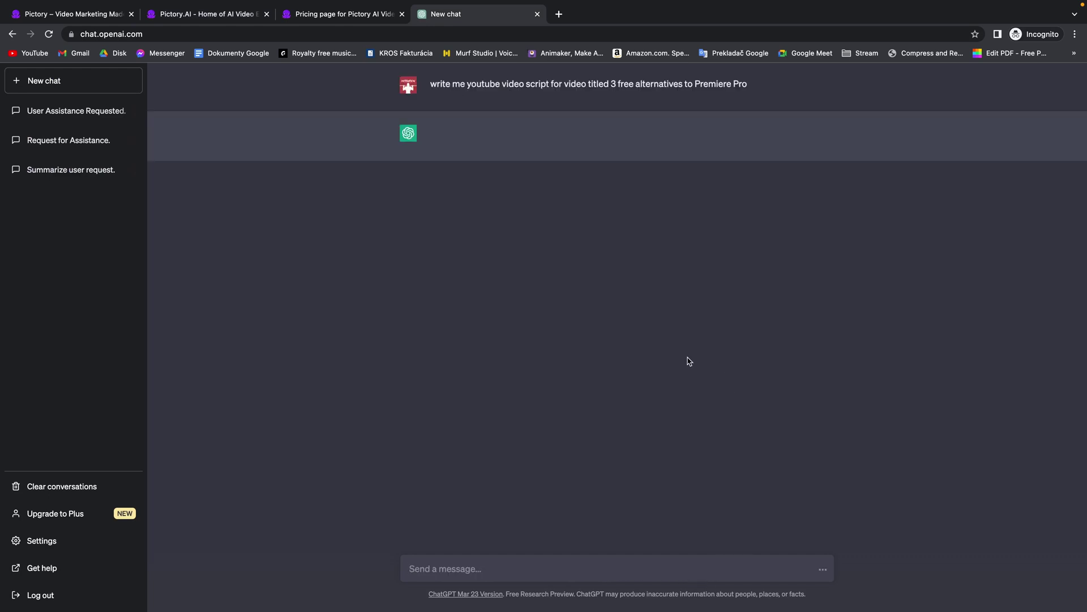
Step: Set the video name to ChatGPT's title '3 free alternatives to Premiere Pro'
drag(613, 84, 740, 94)
key(super+c)
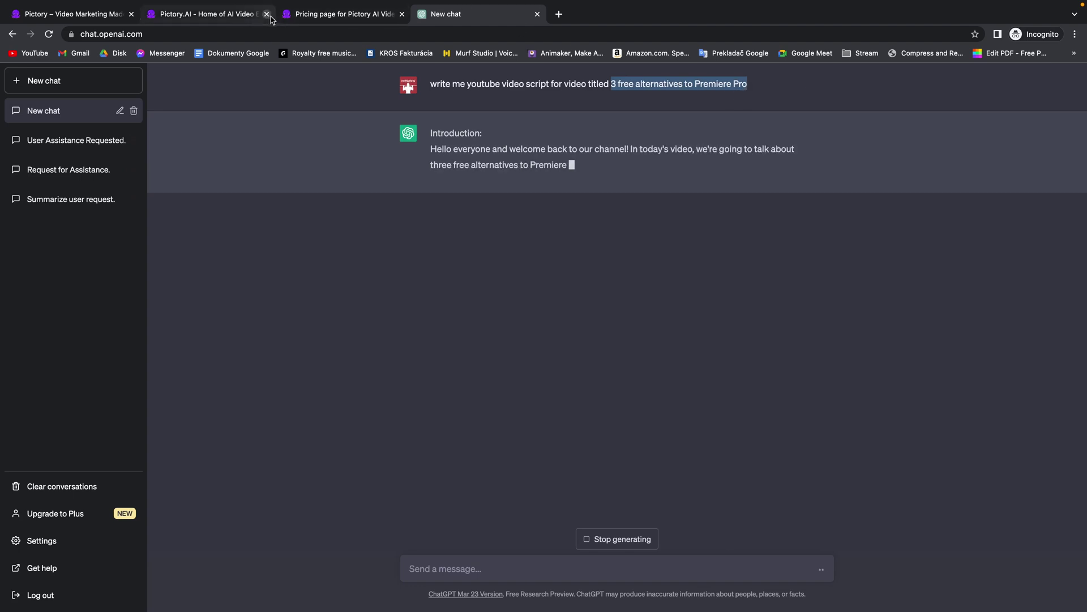
click(229, 15)
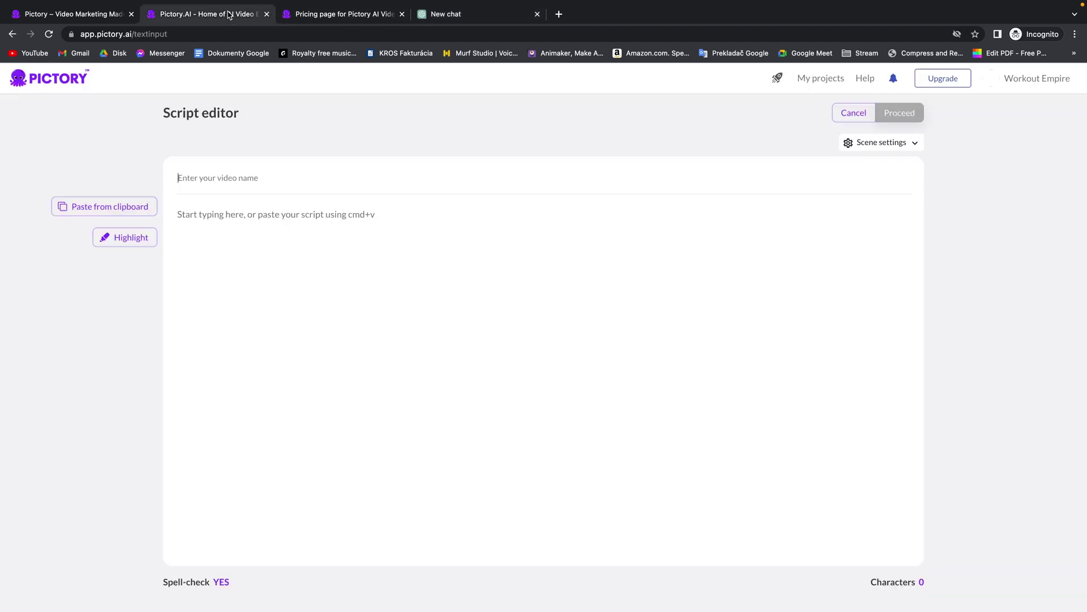
click(303, 180)
key(super+v)
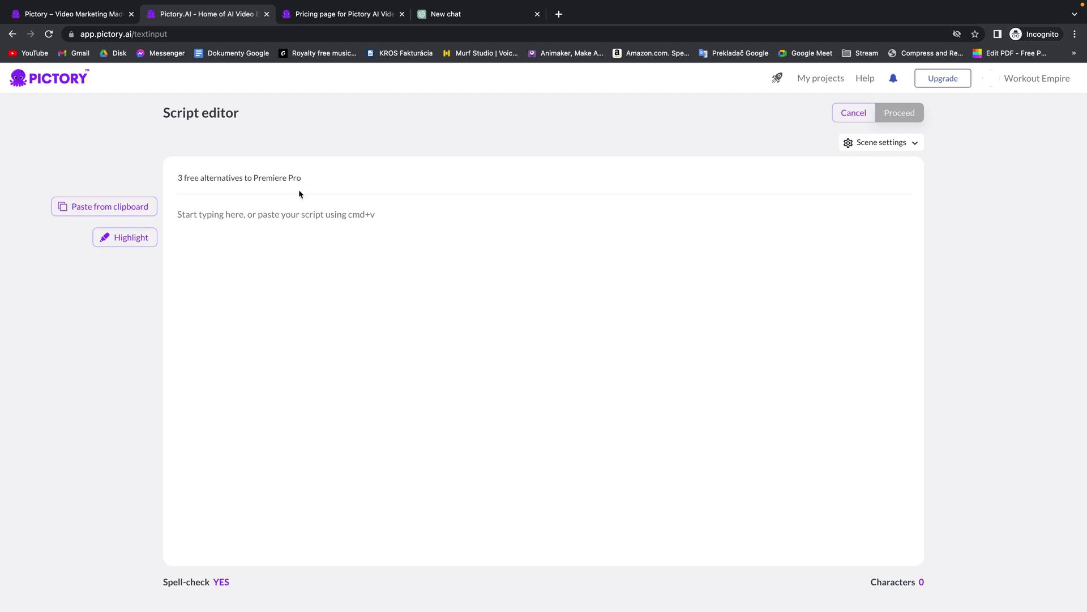
Step: Select and copy ChatGPT's whole generated script
click(261, 217)
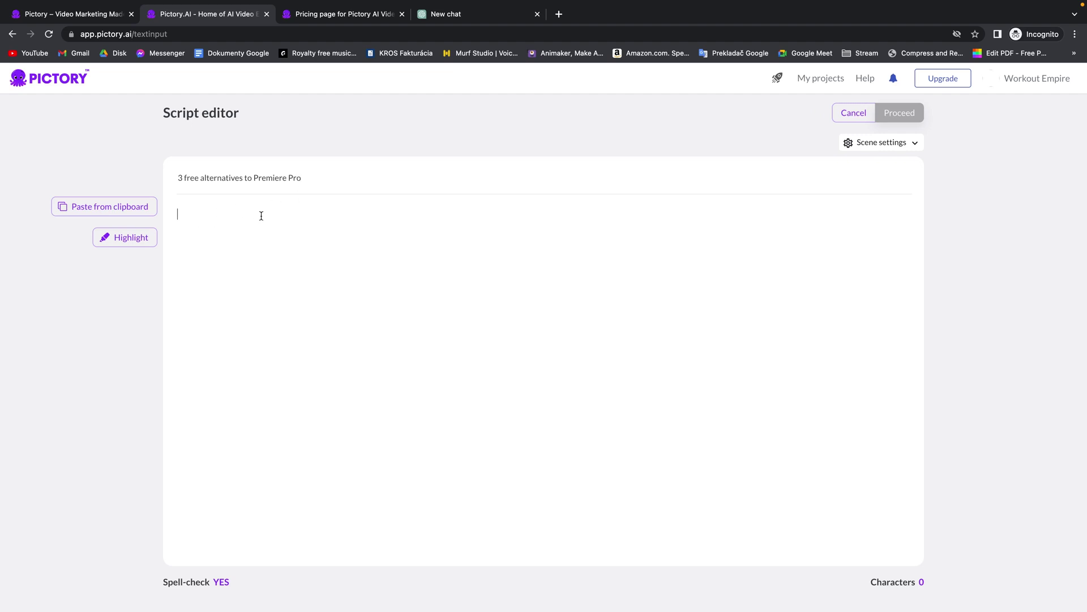
click(467, 16)
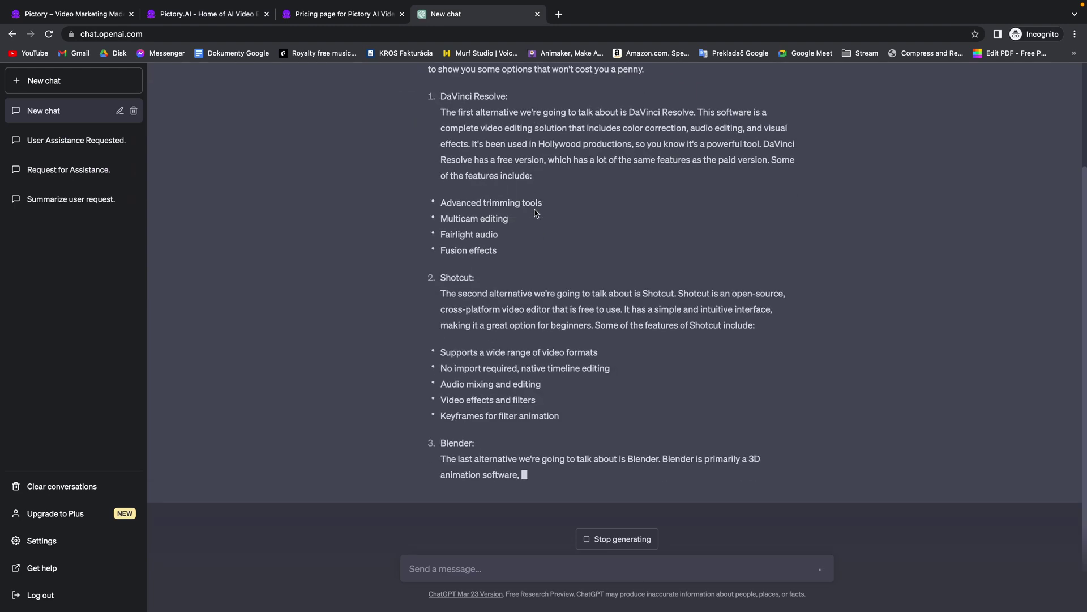
scroll(535, 212, up, 6)
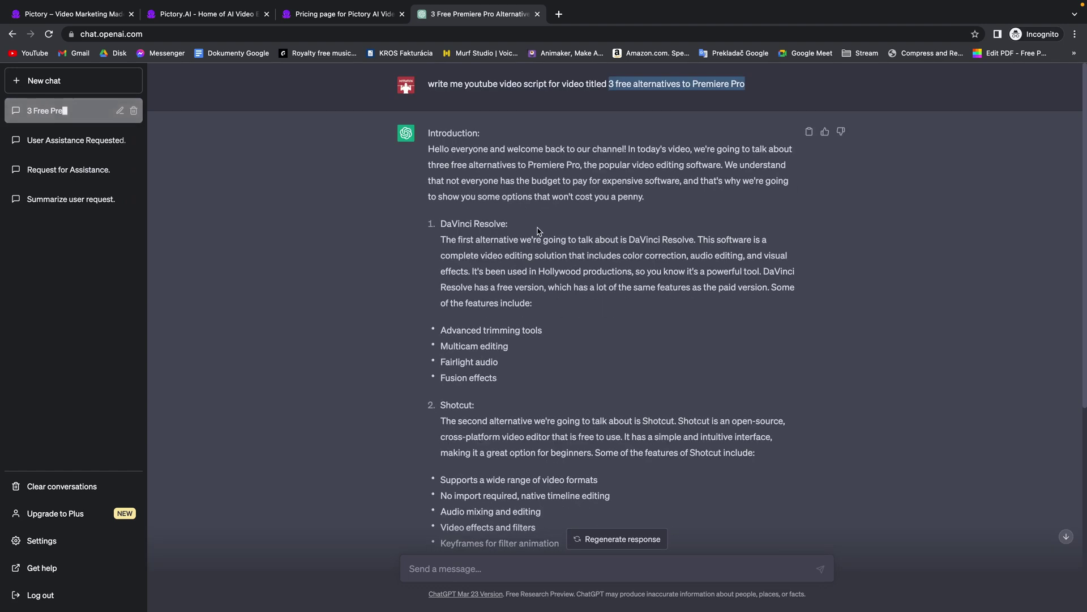
drag(430, 151, 810, 478)
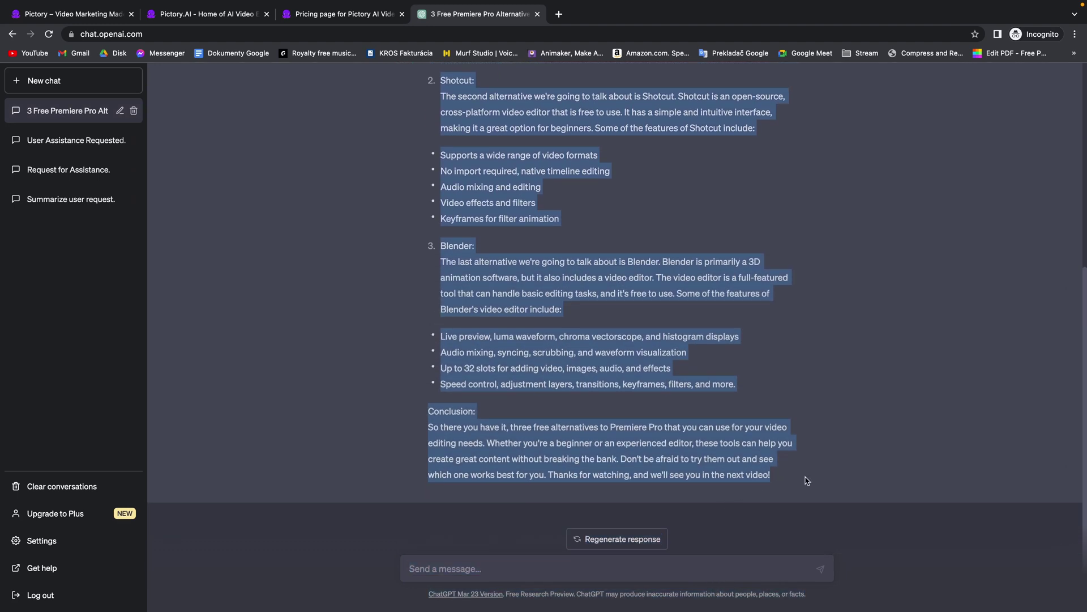
click(227, 15)
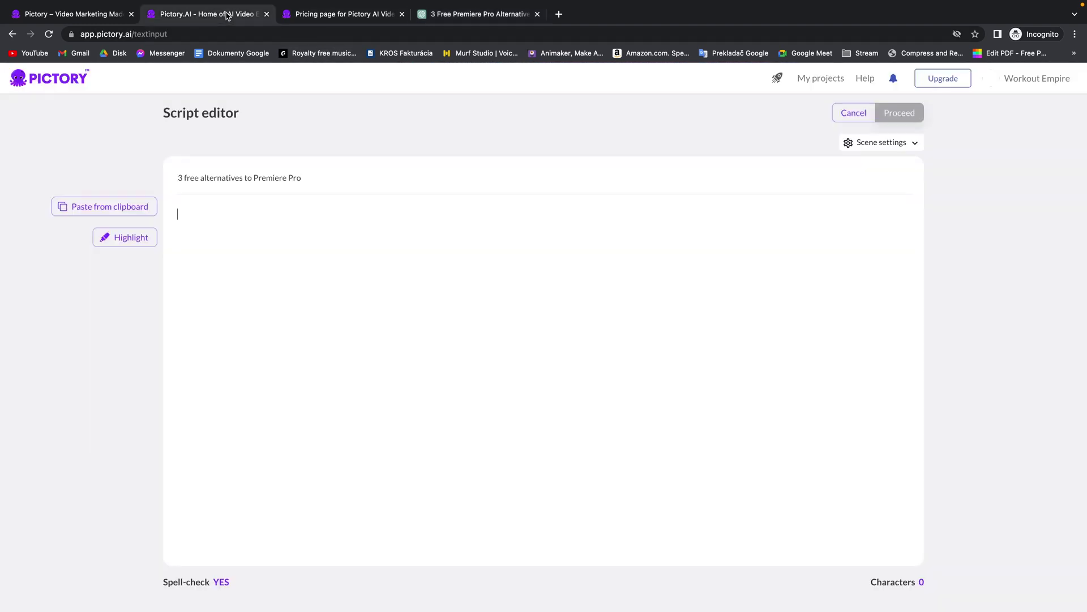
Step: Paste the script into the body and delete 'Conclusion:' from the final paragraph (2156 characters)
key(super+v)
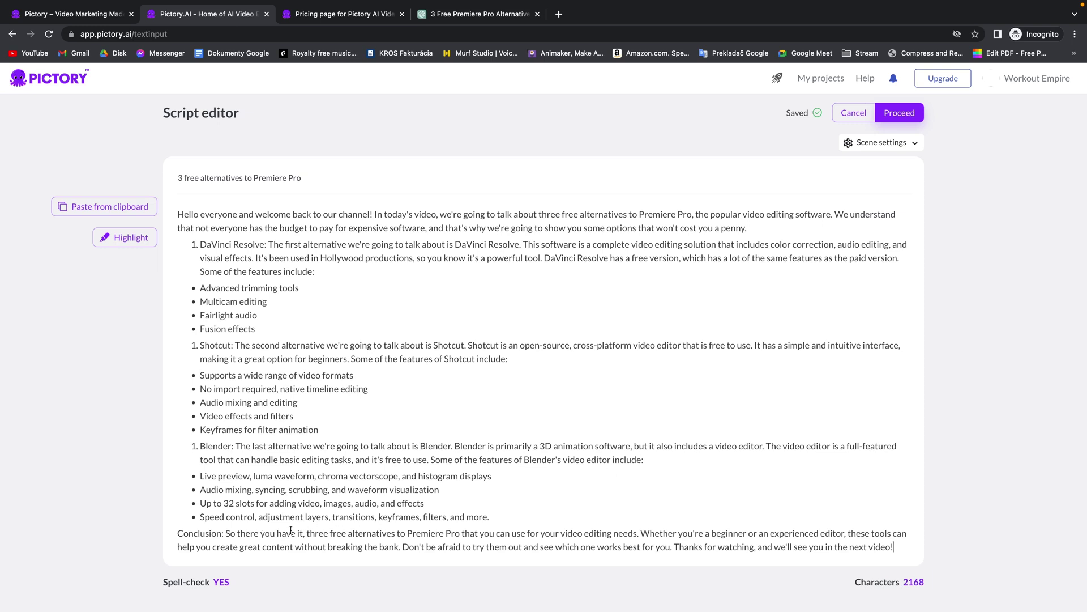
click(226, 537)
key(BackSpace)
key(BackSpace)
key(BackSpace)
key(BackSpace)
key(BackSpace)
key(BackSpace)
key(BackSpace)
key(BackSpace)
key(BackSpace)
key(BackSpace)
key(BackSpace)
key(BackSpace)
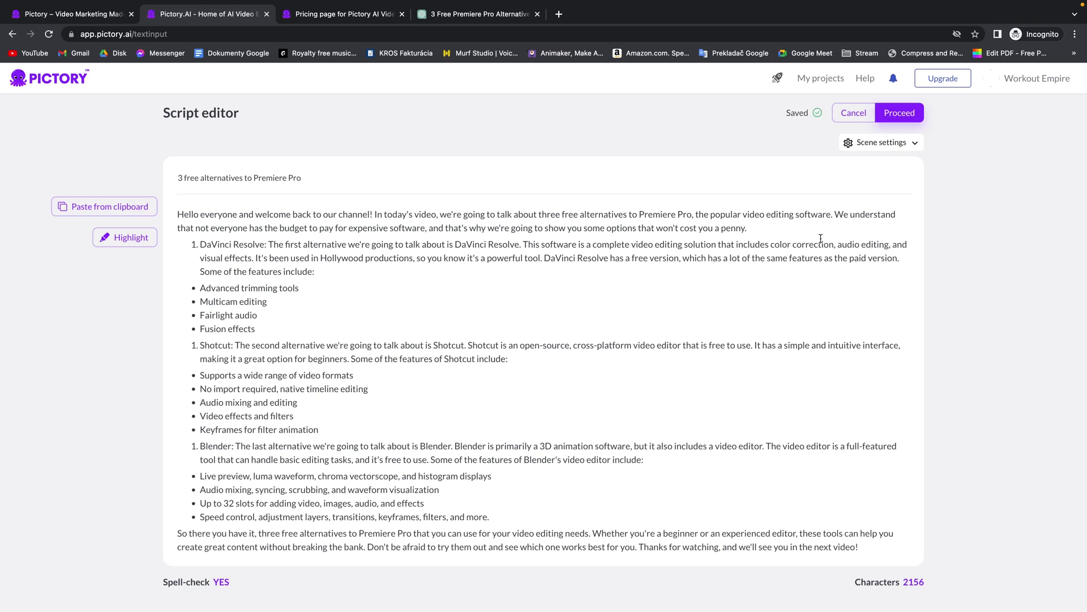
click(905, 114)
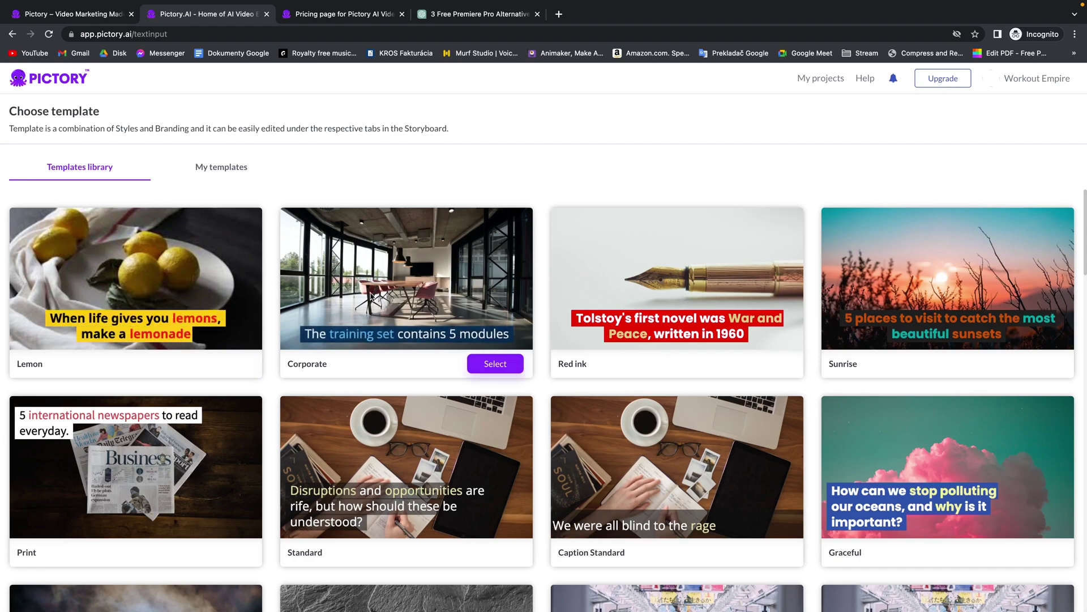
Step: Build the storyboard with the Flashlight template in 16:9 format
scroll(921, 279, down, 3)
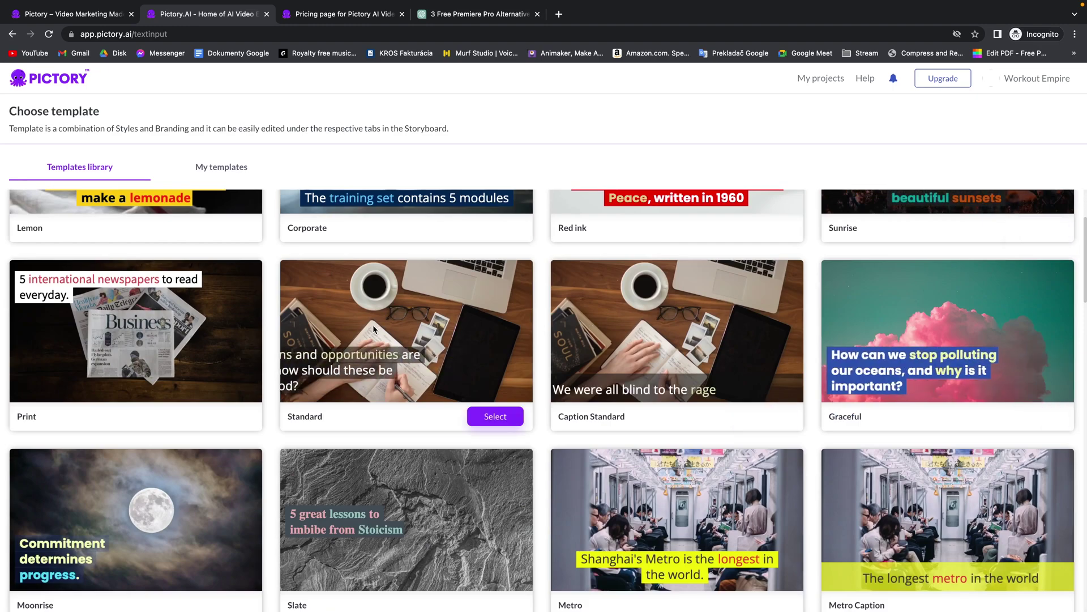
scroll(903, 471, down, 10)
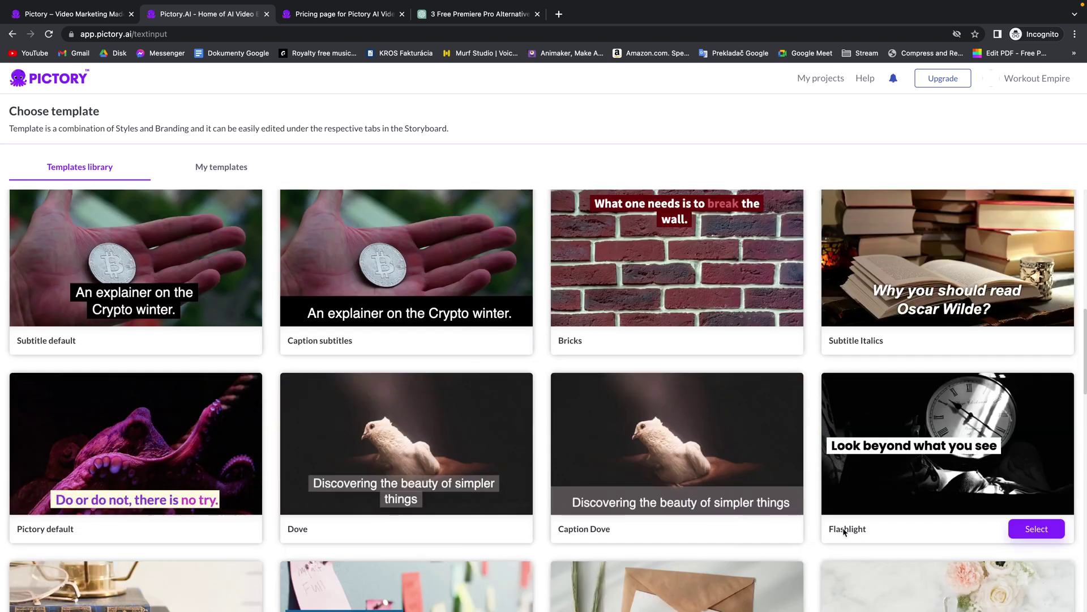
click(1040, 534)
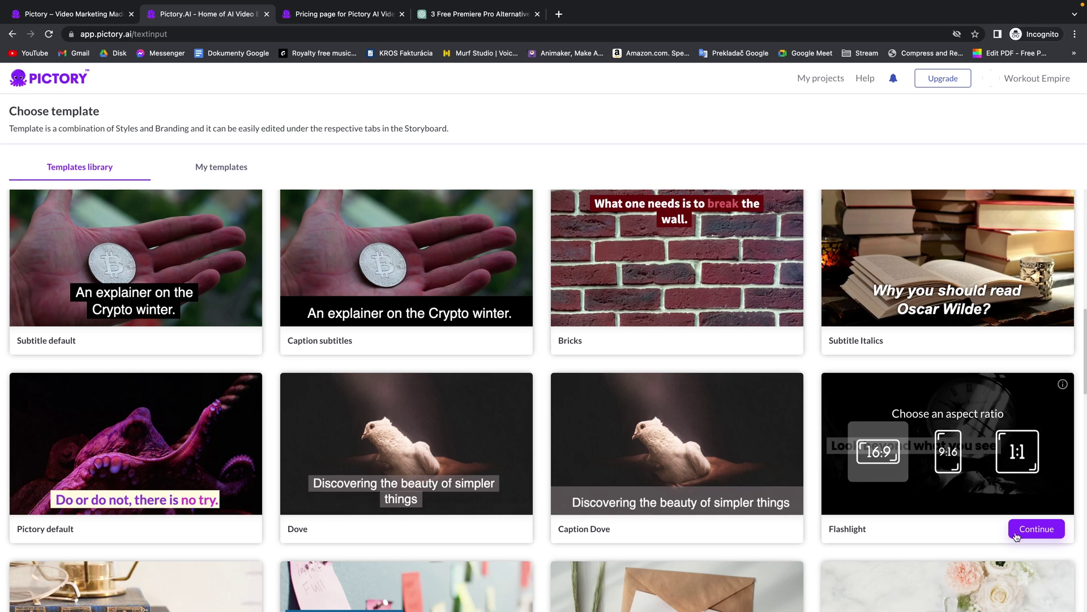
click(1036, 535)
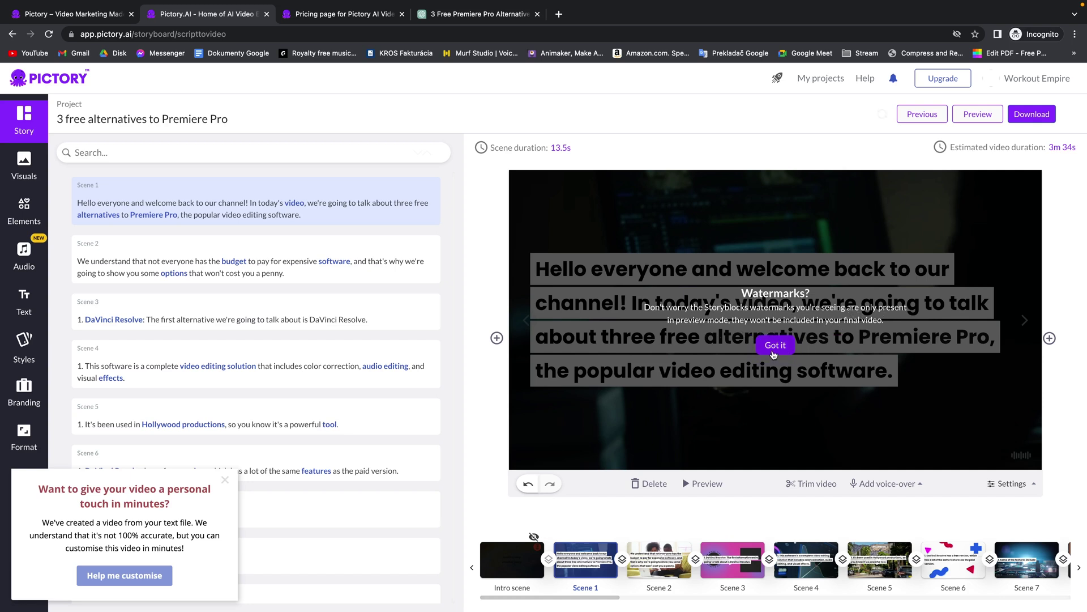
click(774, 346)
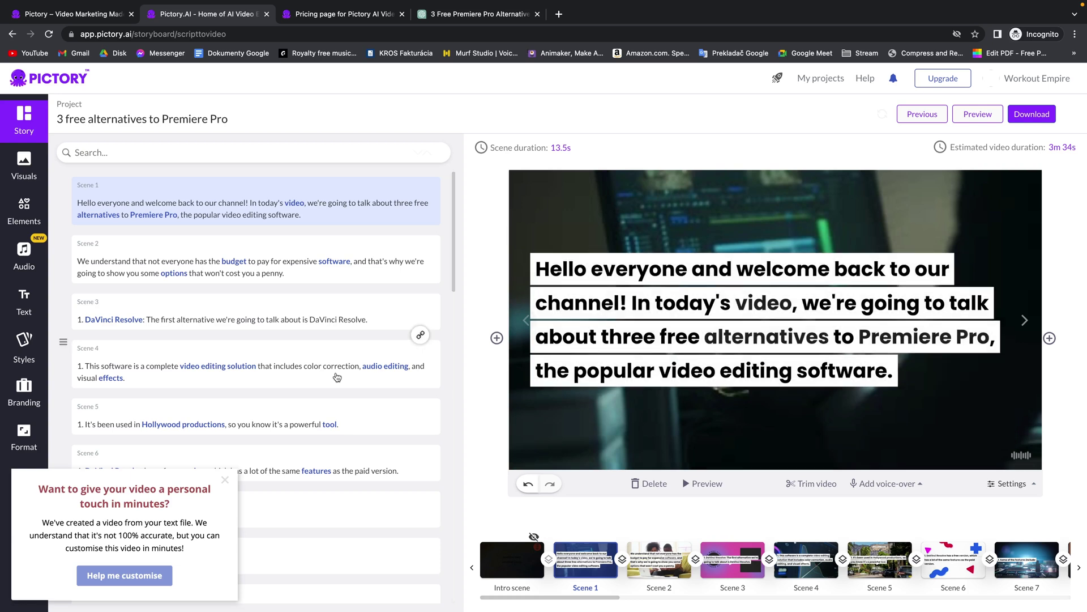
click(226, 480)
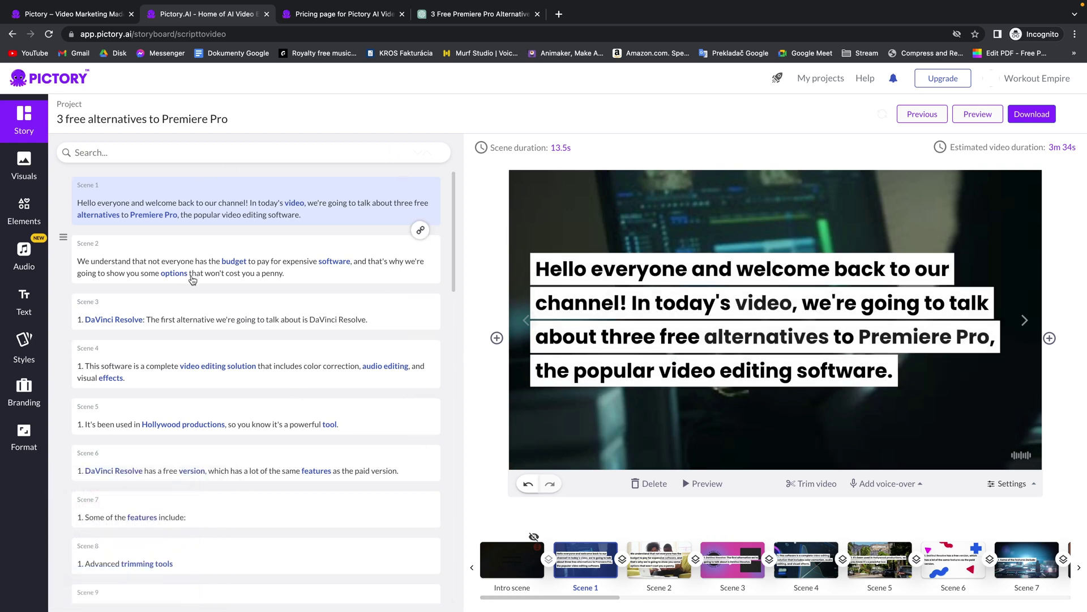
scroll(132, 379, down, 14)
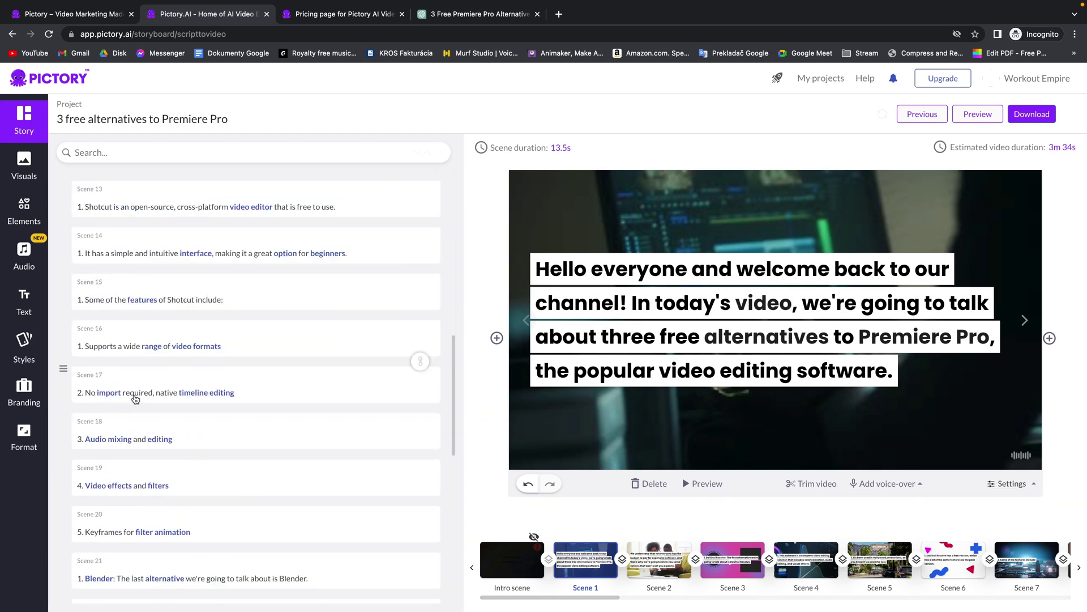
scroll(136, 399, down, 8)
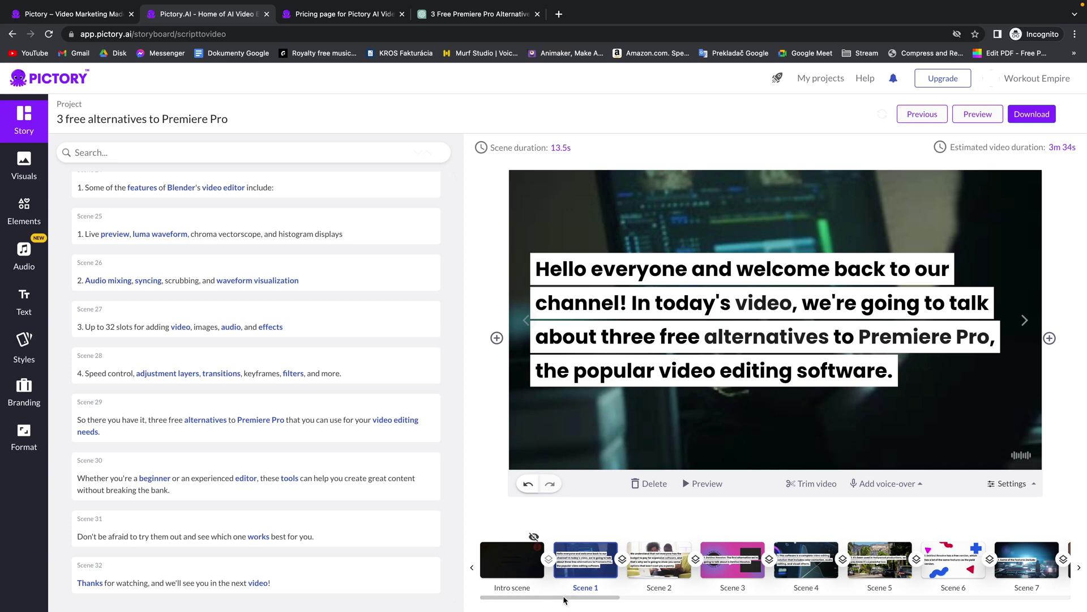
drag(572, 598, 886, 596)
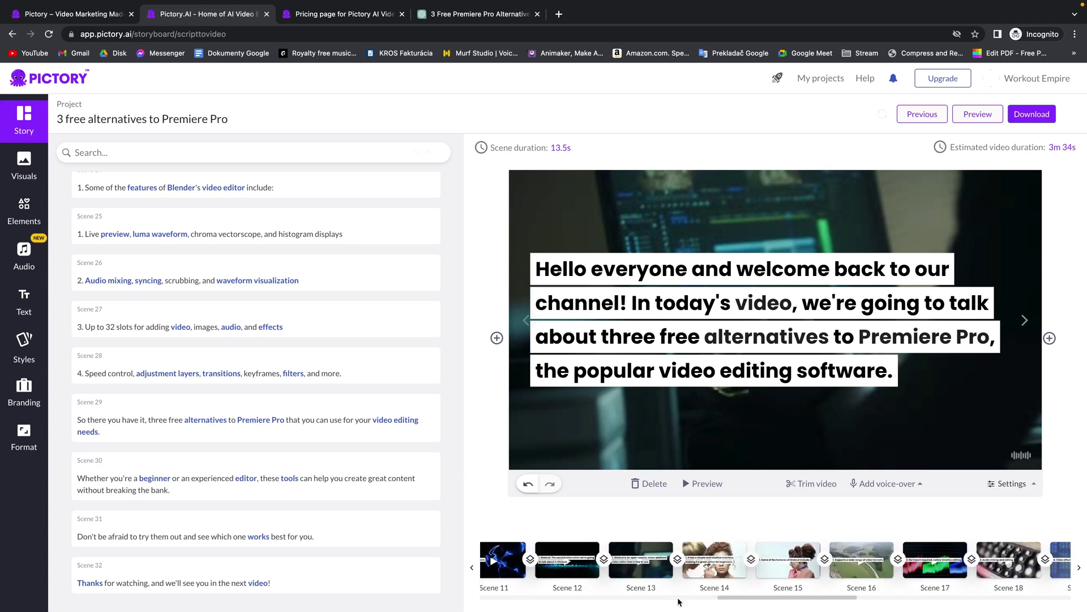
scroll(540, 597, left, 10)
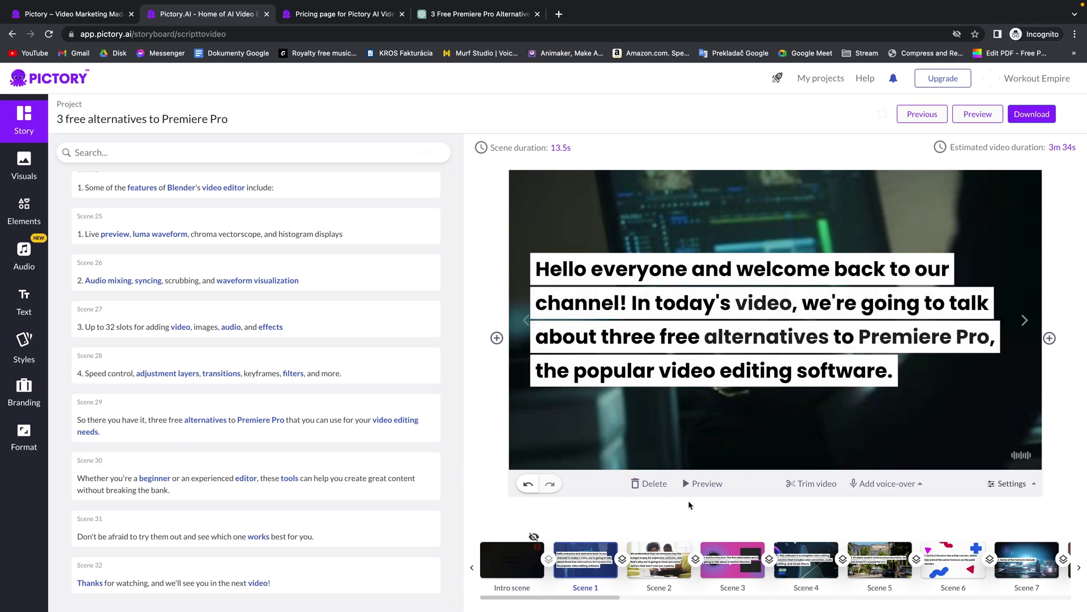
click(687, 489)
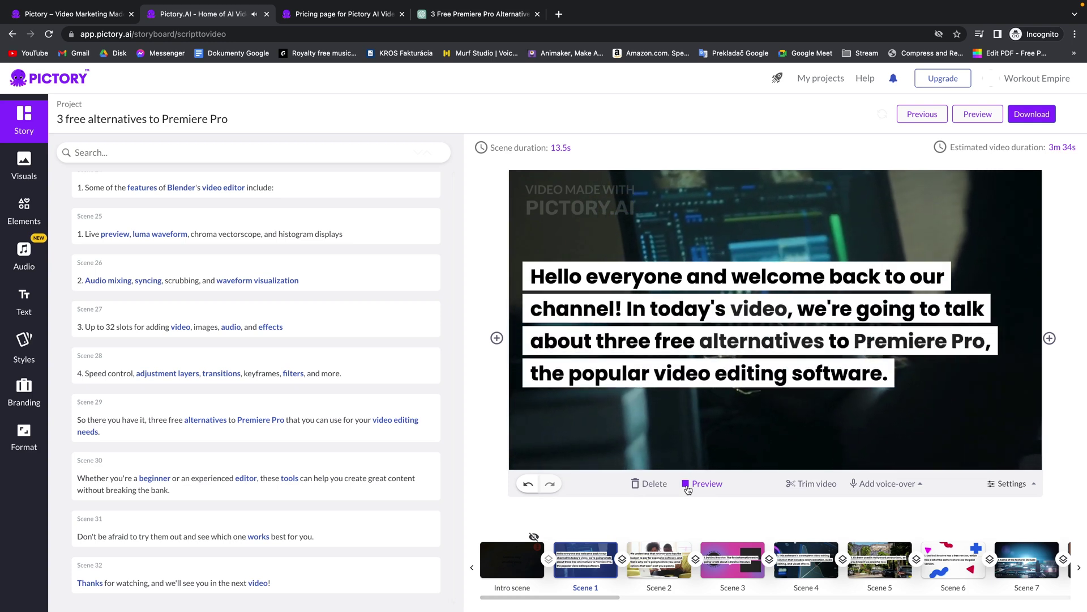
click(687, 489)
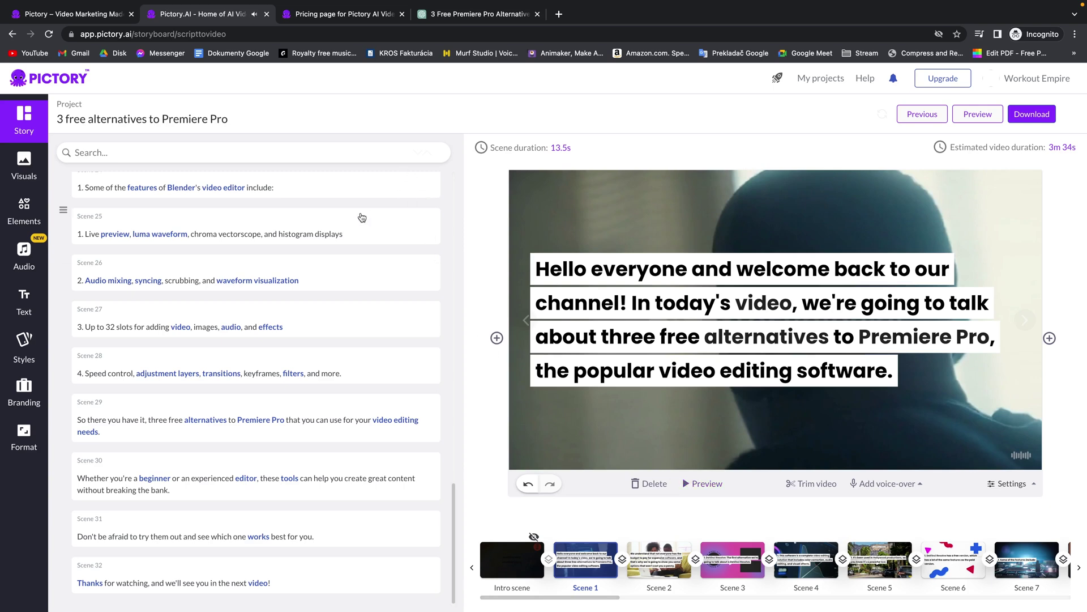
scroll(267, 326, up, 3)
scroll(269, 328, up, 15)
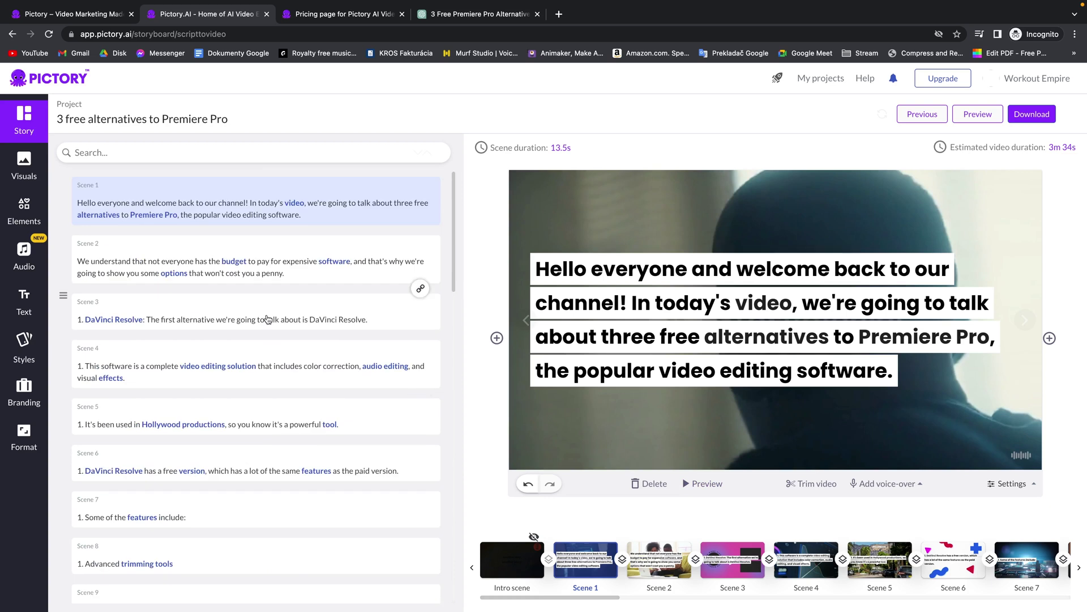
click(855, 485)
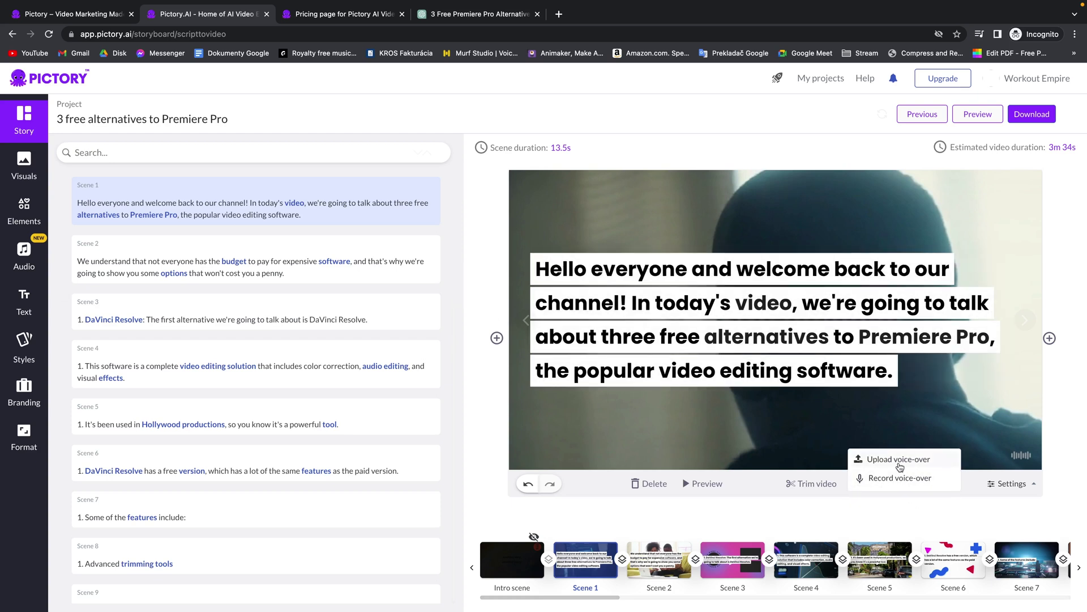
click(608, 439)
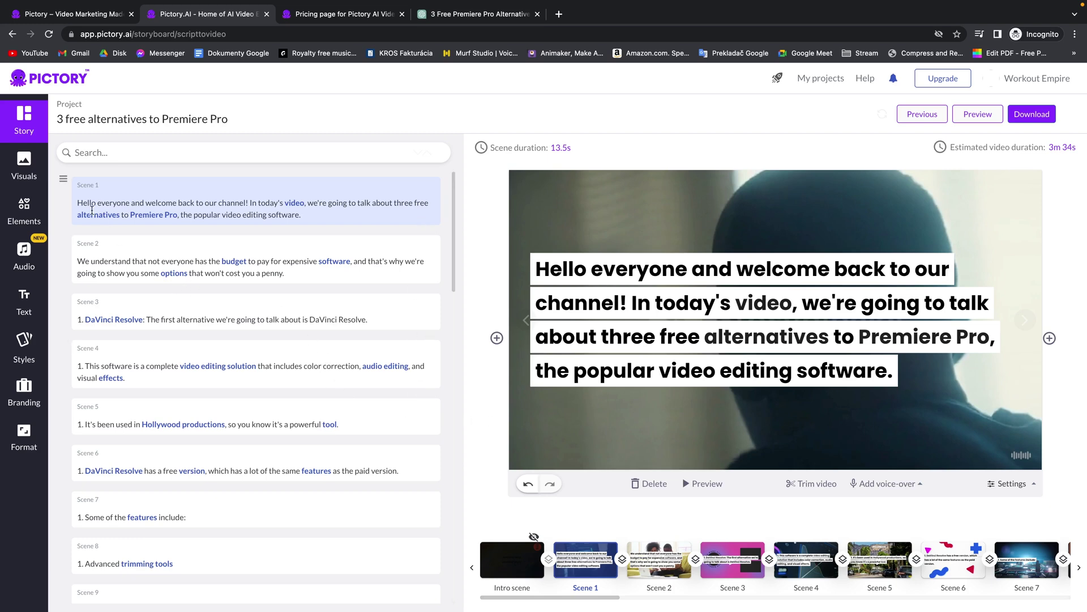
Step: Sample the Tom, Alice and Liam voices, apply Liam (male) as voice-over, and preview
click(18, 257)
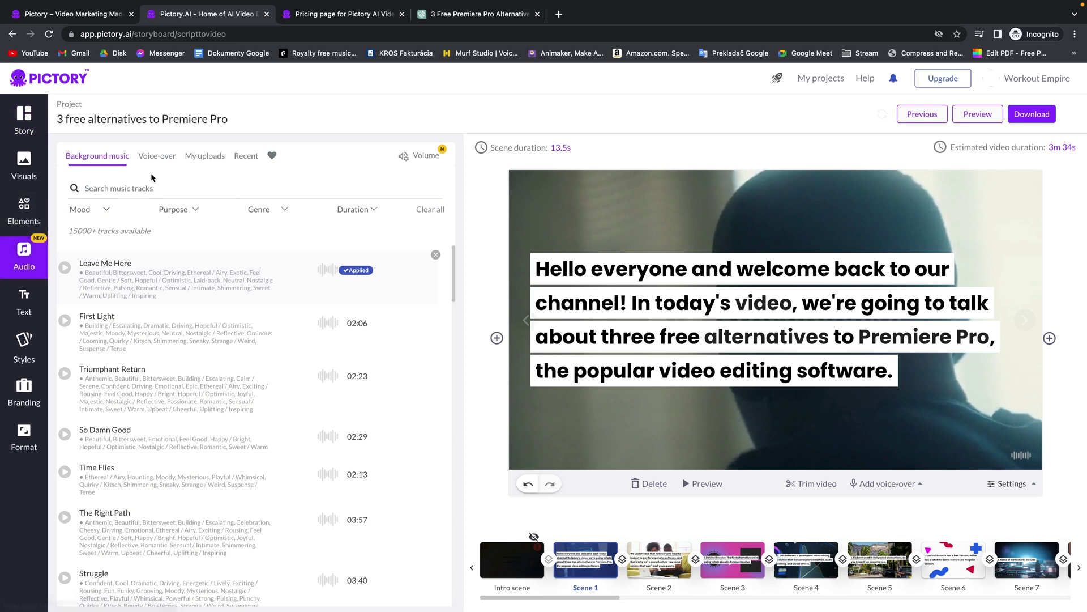
click(158, 162)
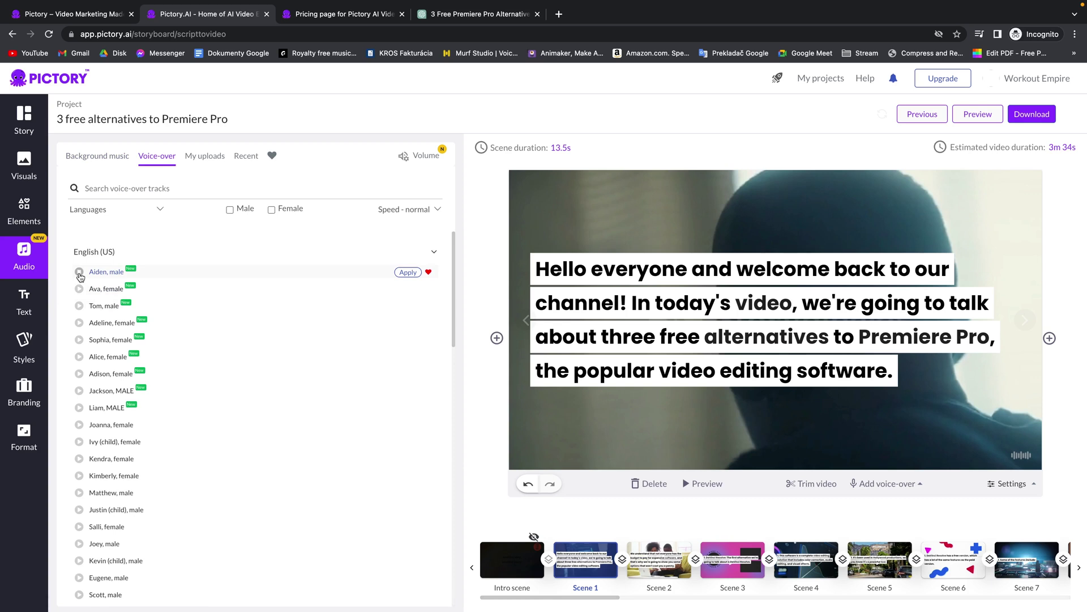
click(80, 306)
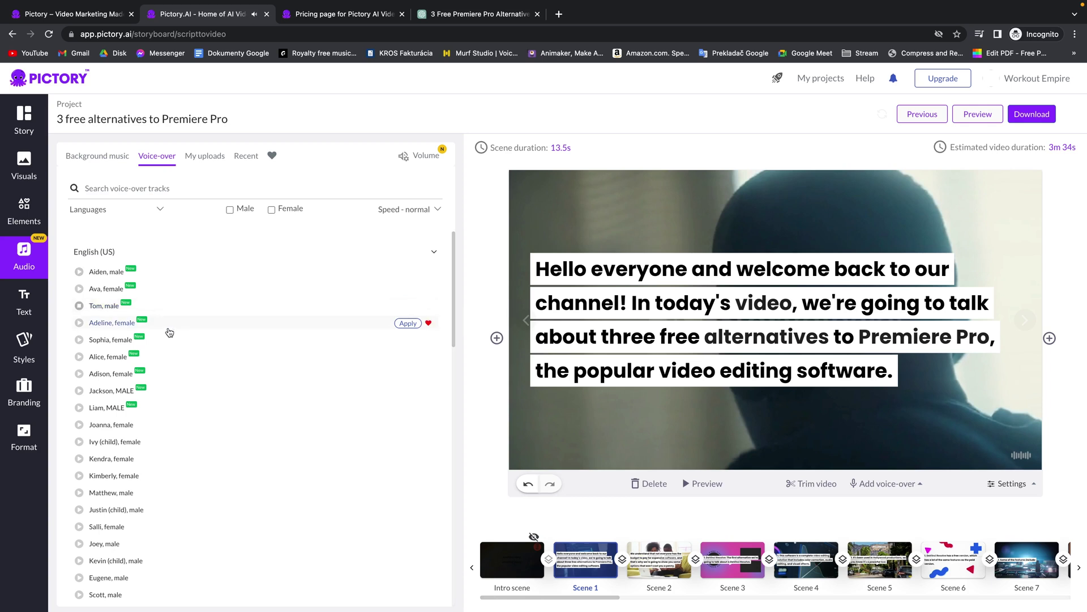
click(78, 358)
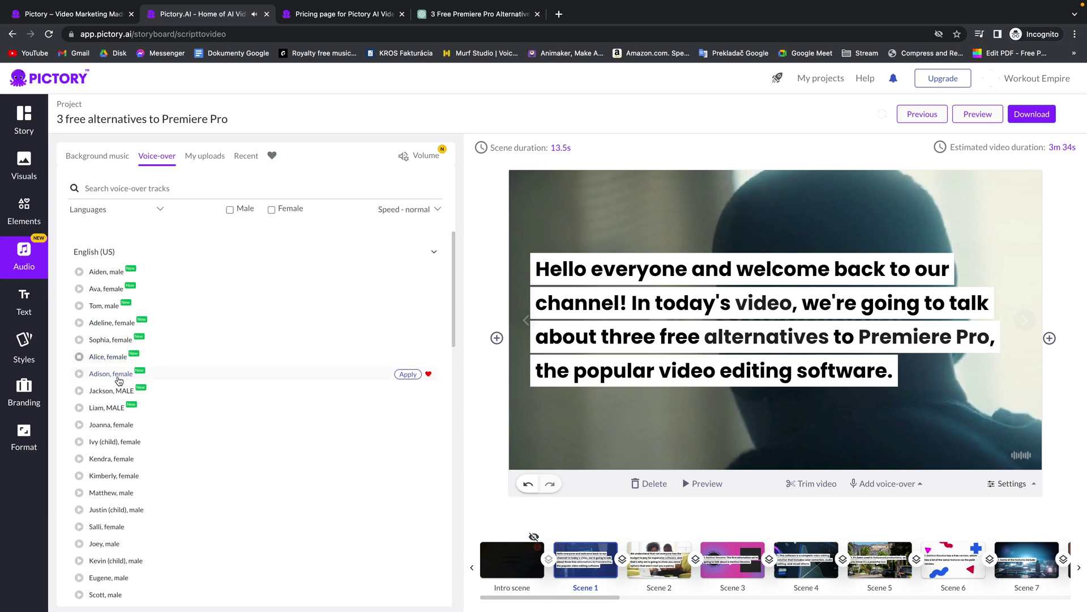
click(79, 408)
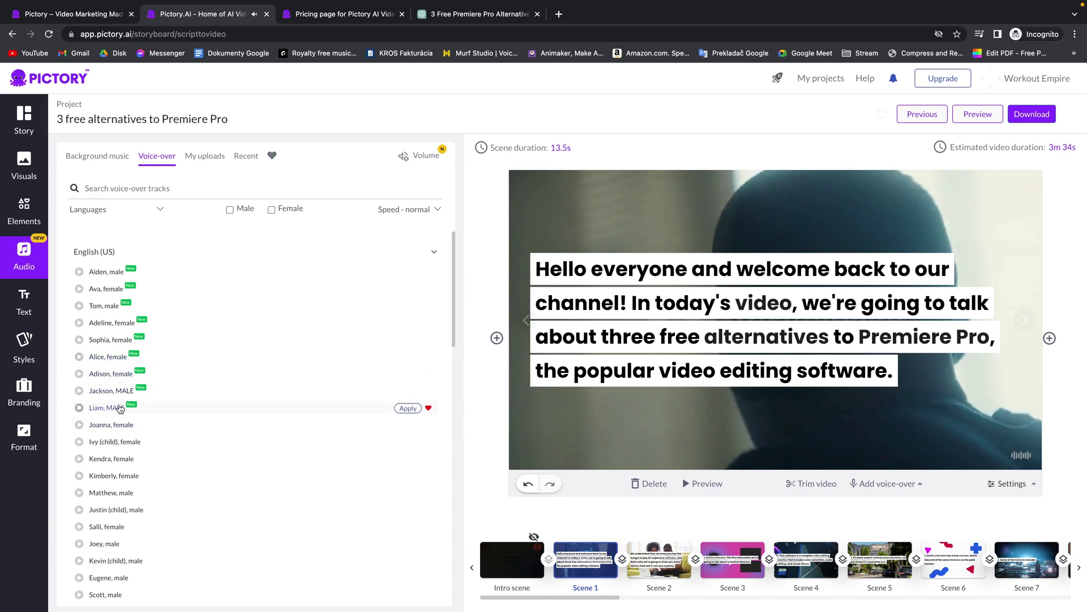
click(406, 409)
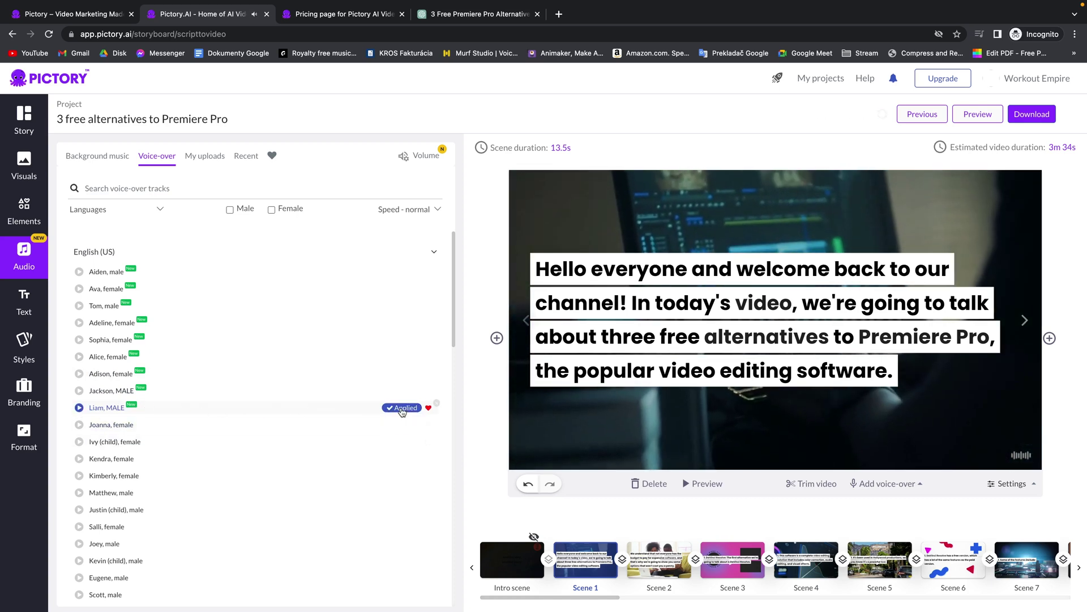
click(687, 484)
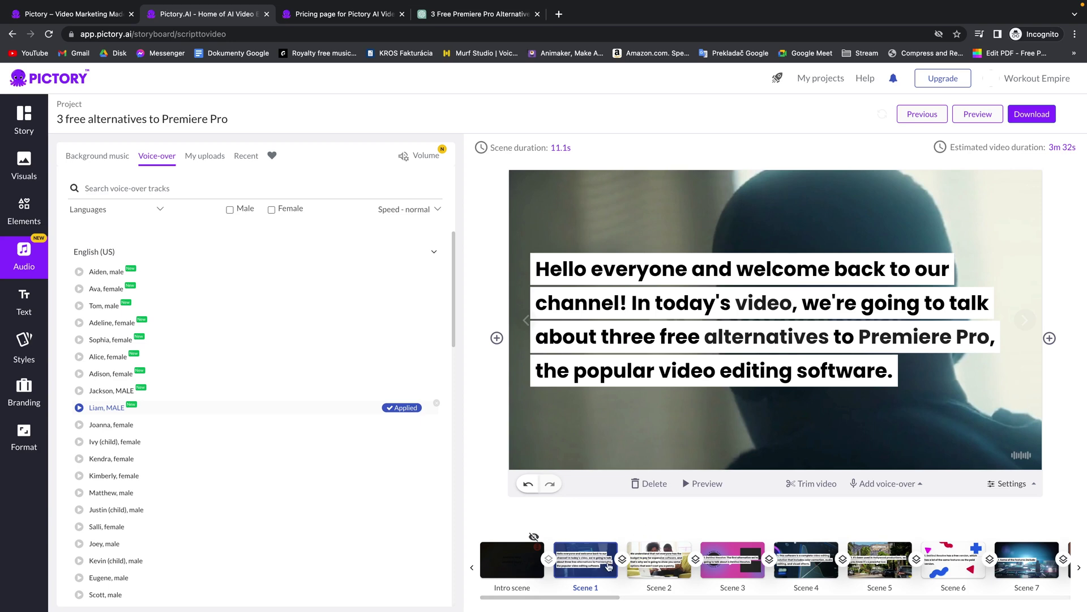
Step: Step through Scenes 2 and 3 and check that the 'DaVinci Resolve' scene lasts 7s
click(658, 567)
click(718, 565)
drag(596, 599, 692, 599)
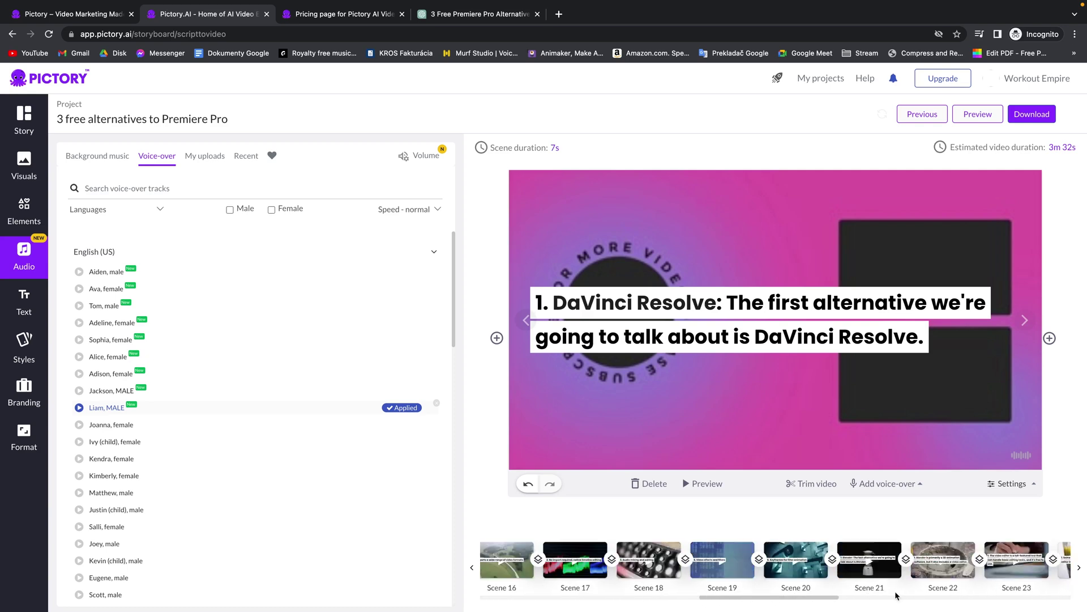
scroll(692, 566, right, 5)
click(648, 599)
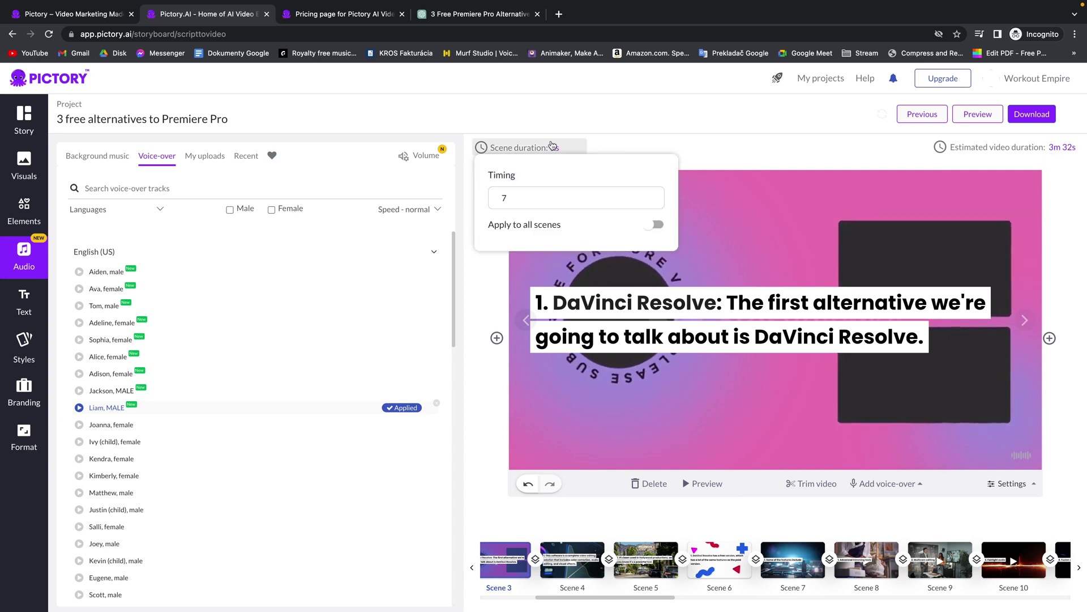
mouse_move(552, 148)
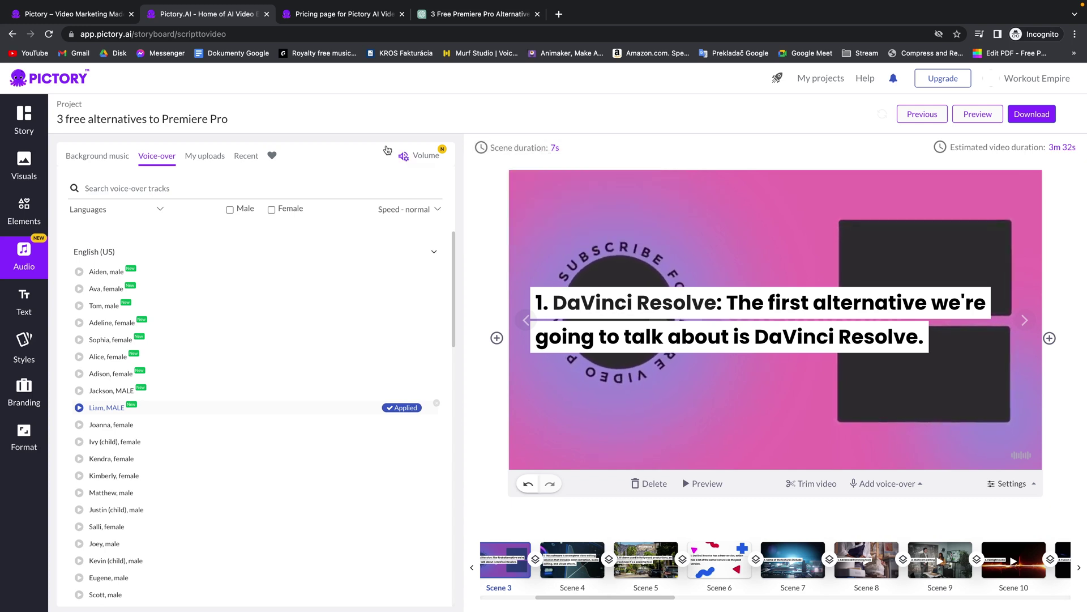
Step: Browse the Background music, My uploads, Recent and Favourites audio lists, then view volume settings
click(105, 161)
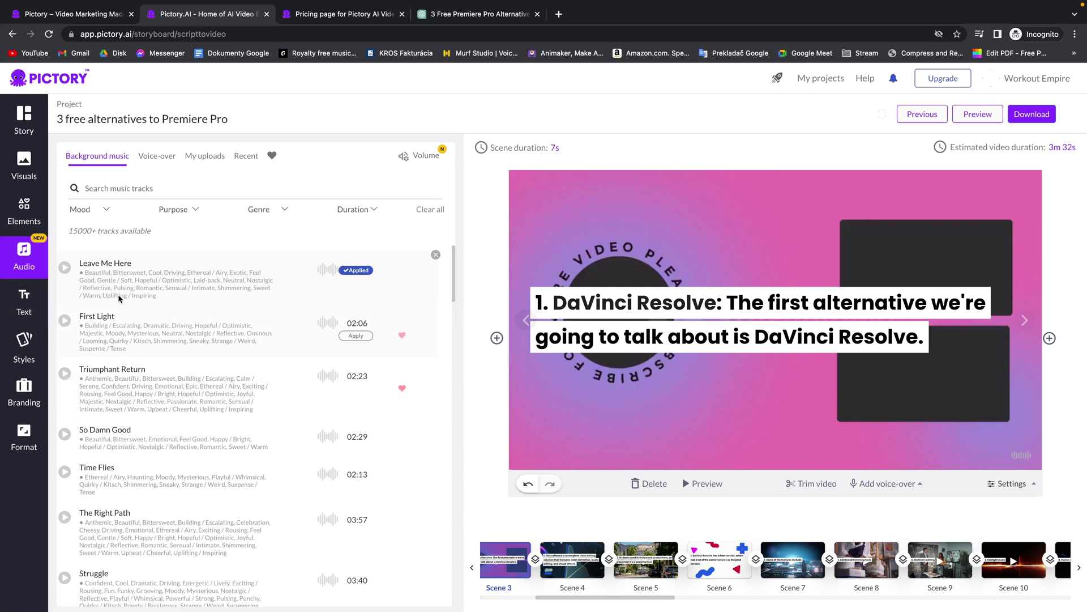
click(205, 156)
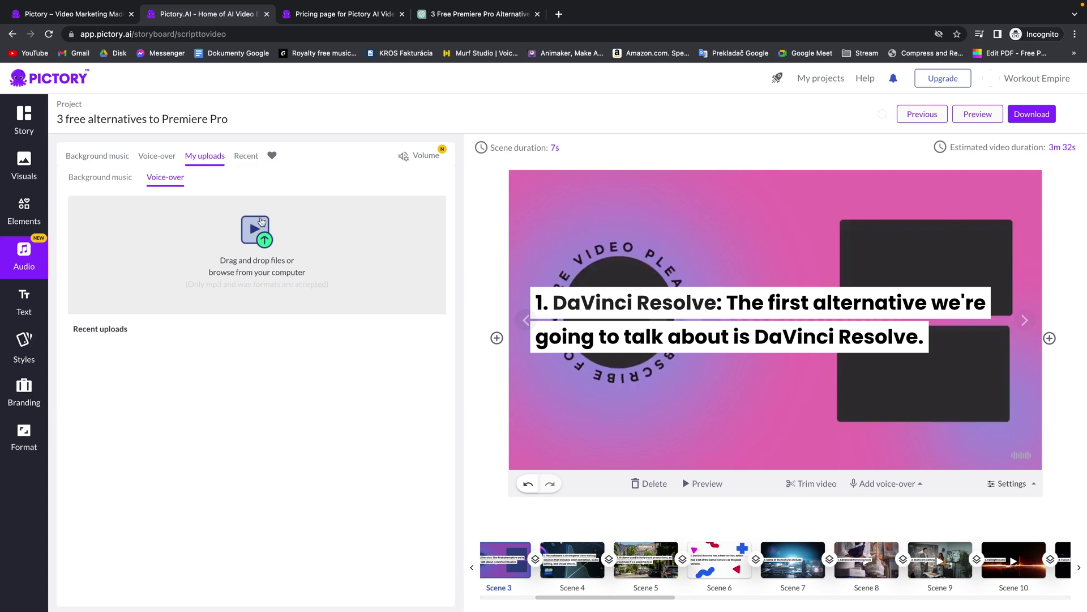
click(247, 156)
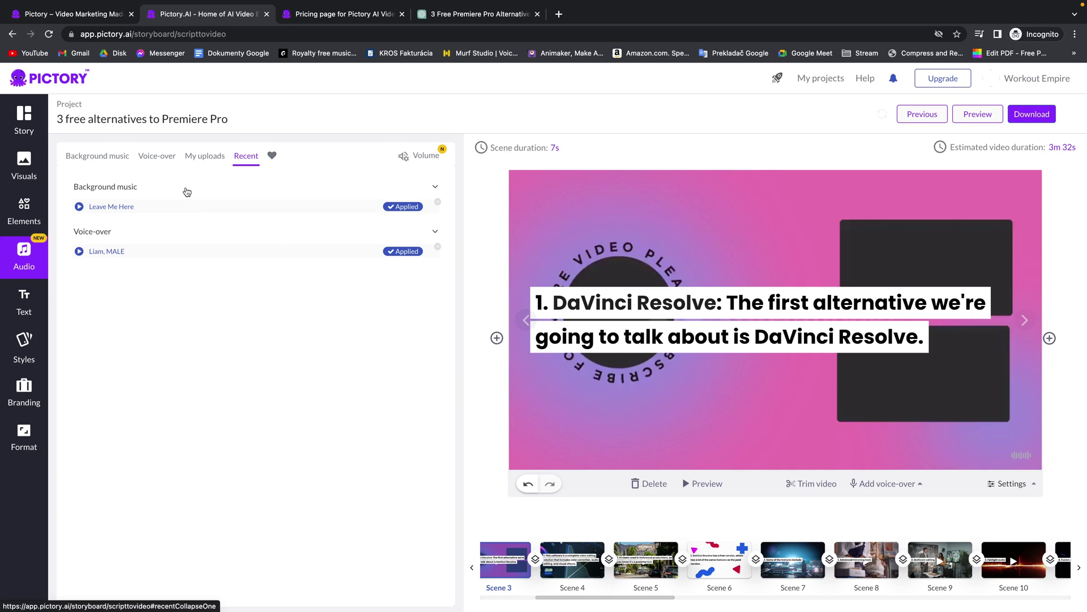
click(273, 157)
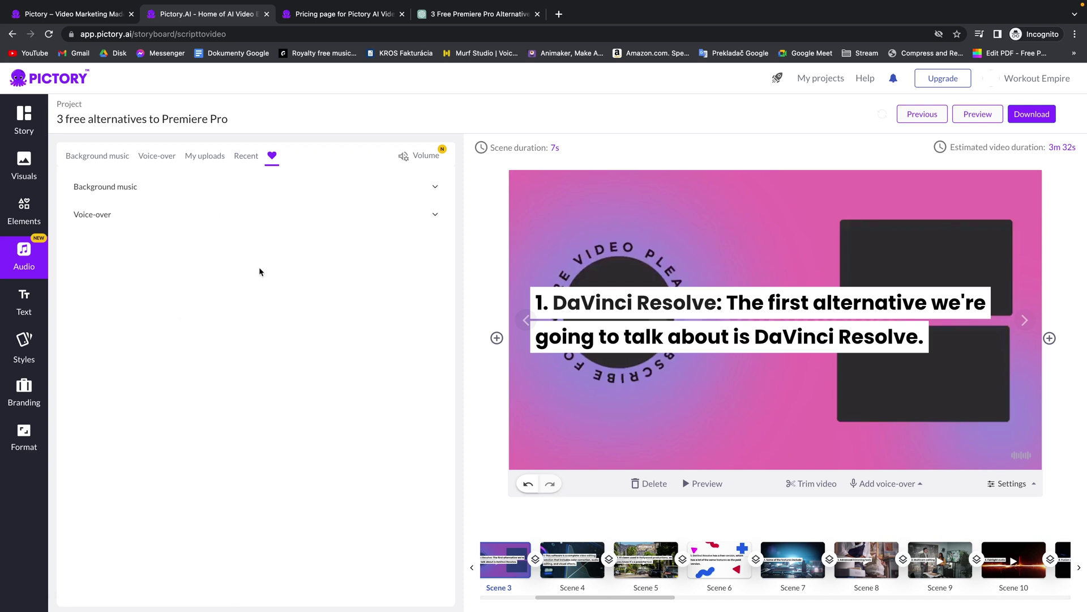
click(419, 155)
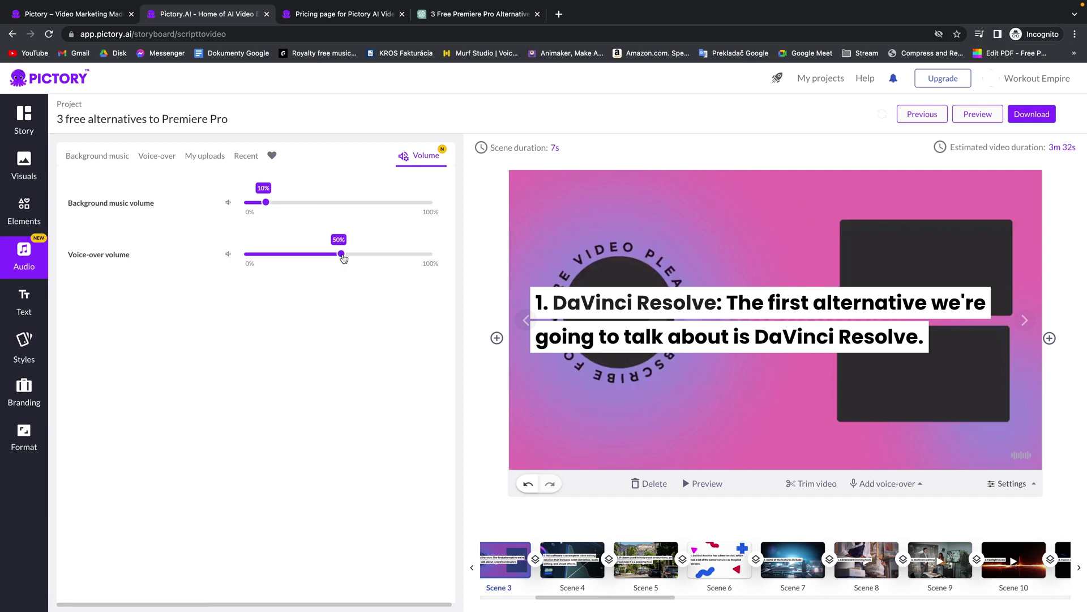
Step: Set voice-over volume to 62% and background music volume to 15%
drag(343, 258, 363, 254)
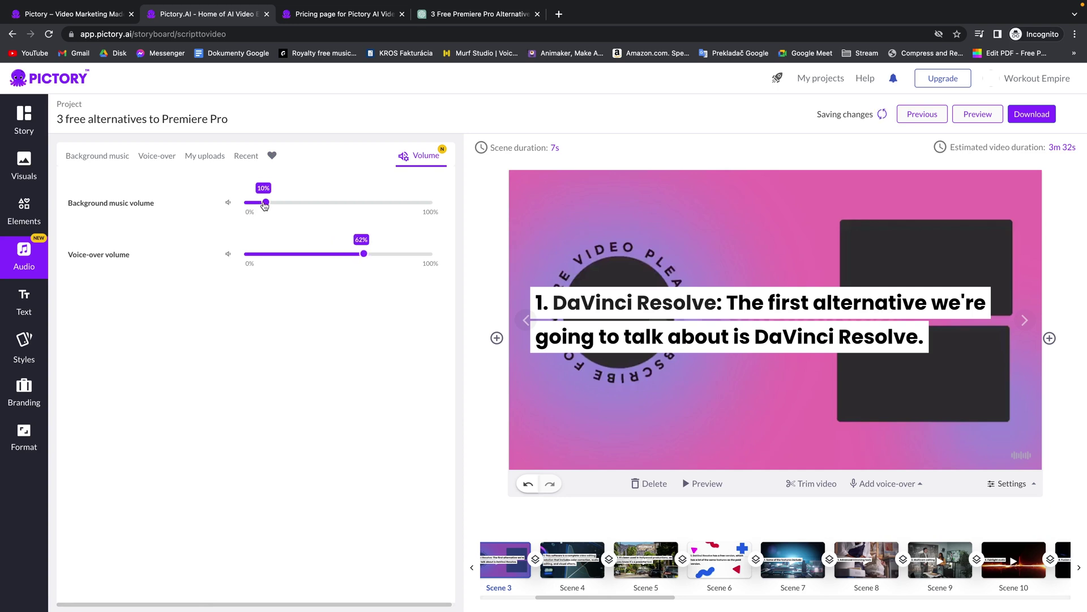
drag(264, 204, 276, 202)
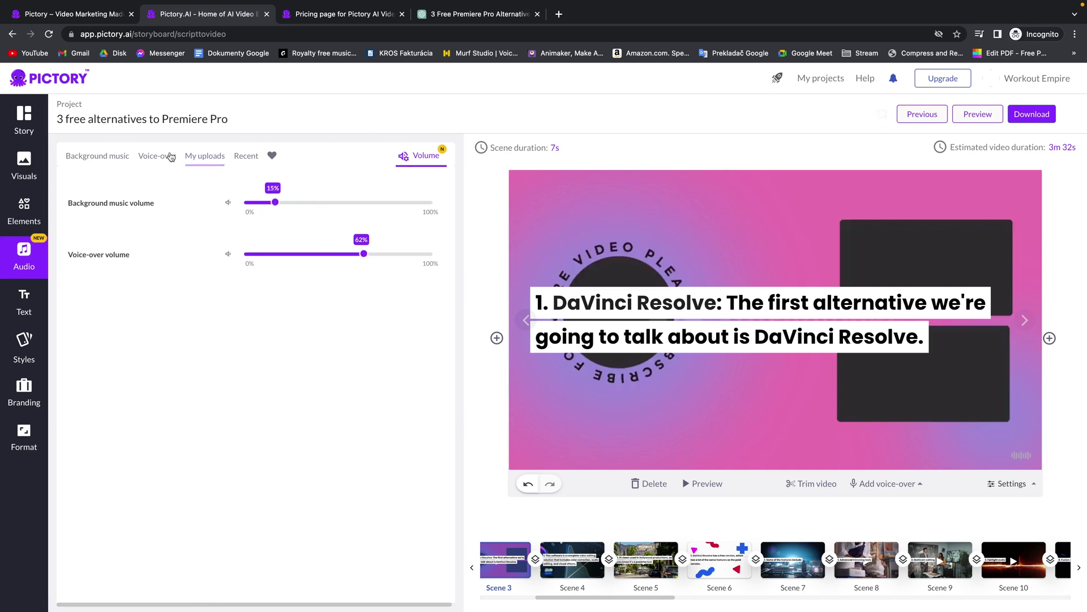
click(96, 156)
Step: Open Text > Styles, dismiss the tour, and browse library caption styles like Jazz, Far right and Brick
click(24, 295)
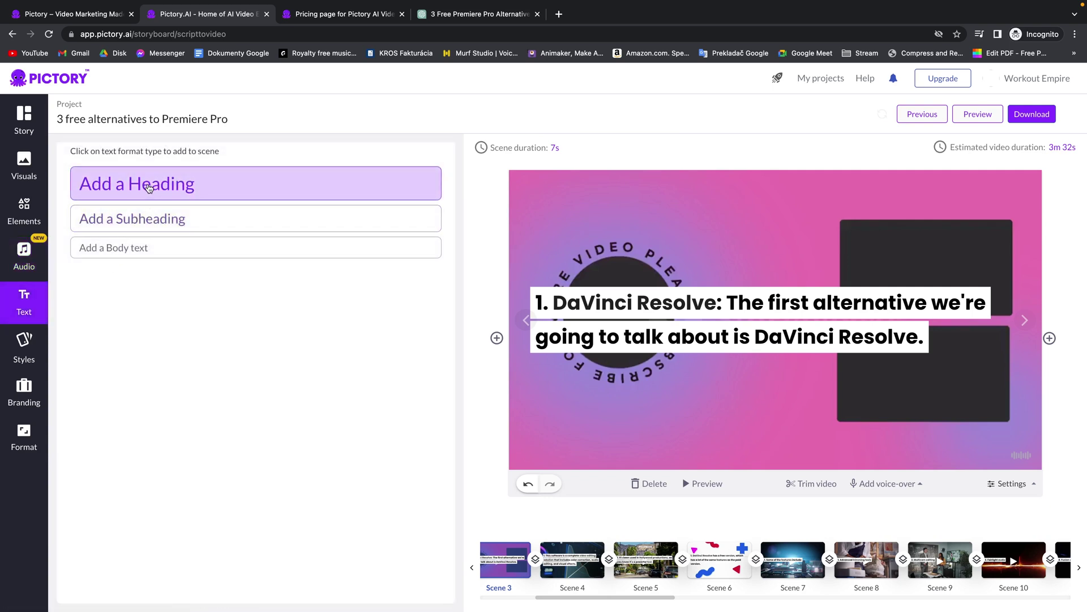
click(26, 348)
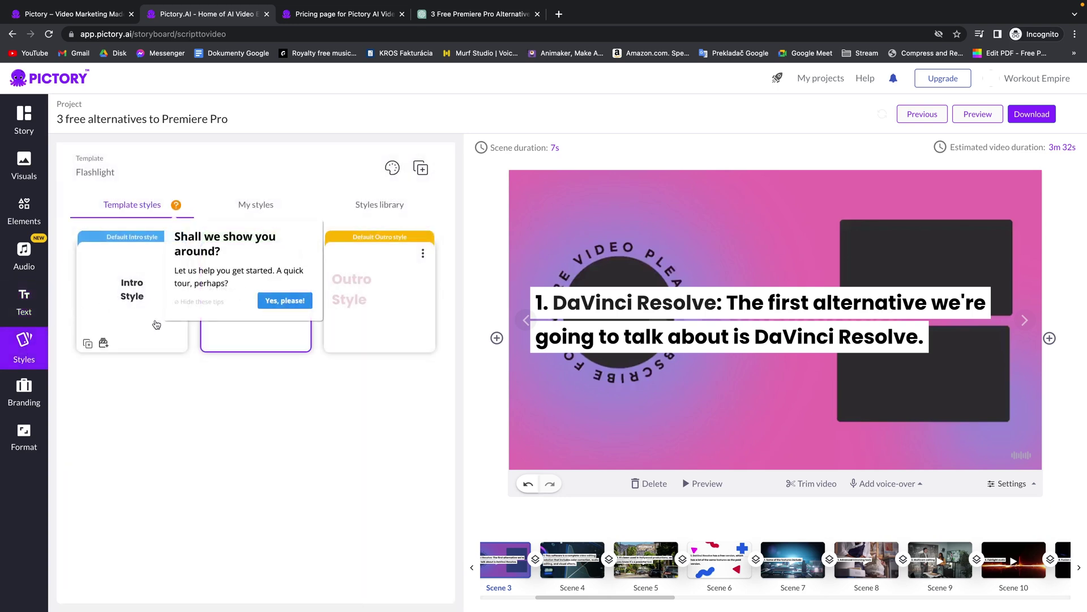
click(224, 335)
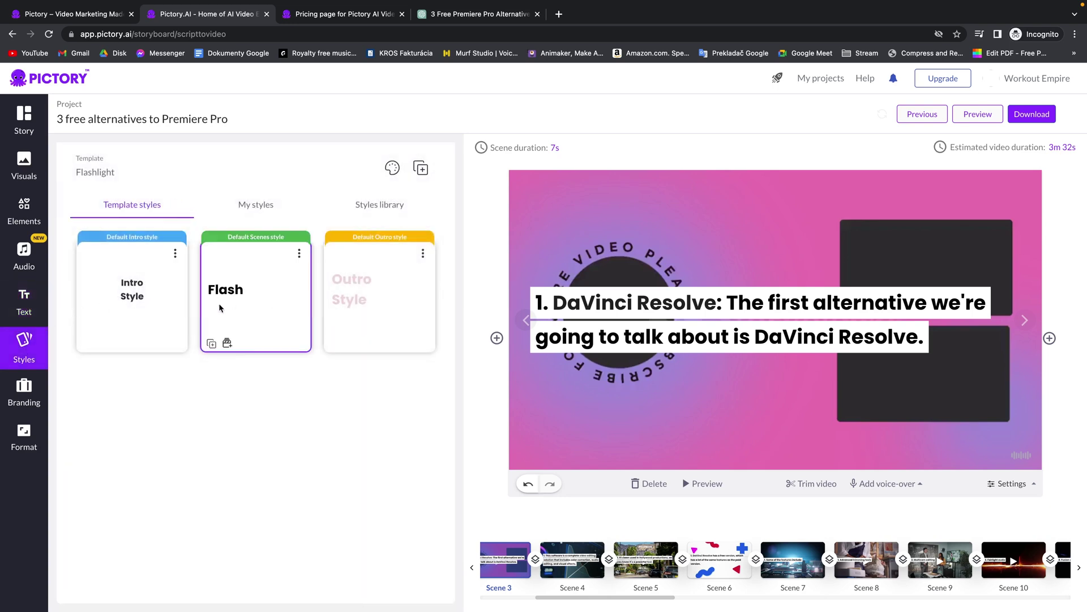
click(248, 273)
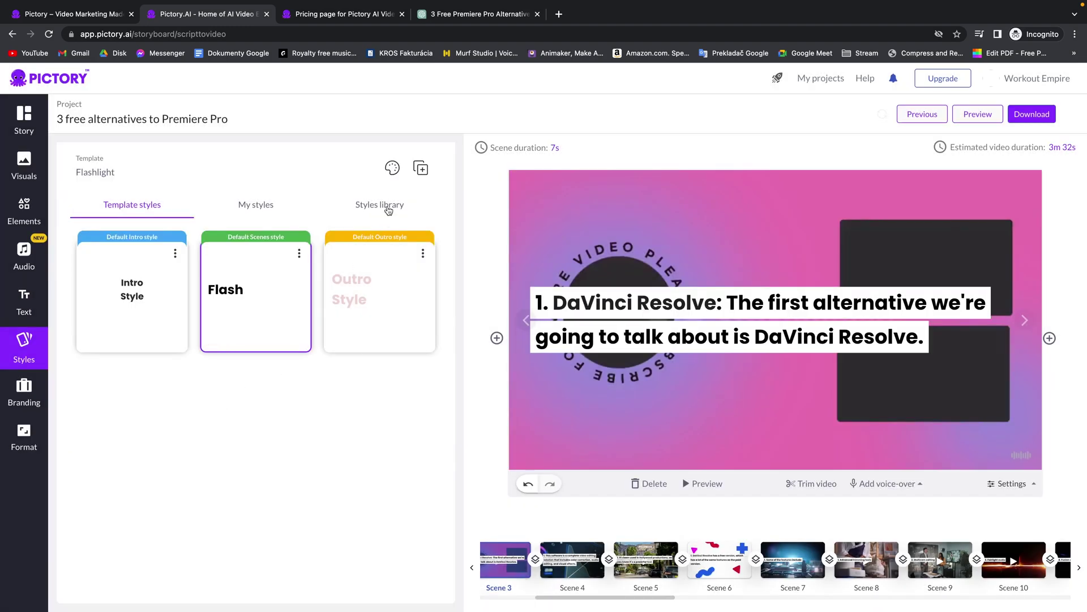
click(387, 208)
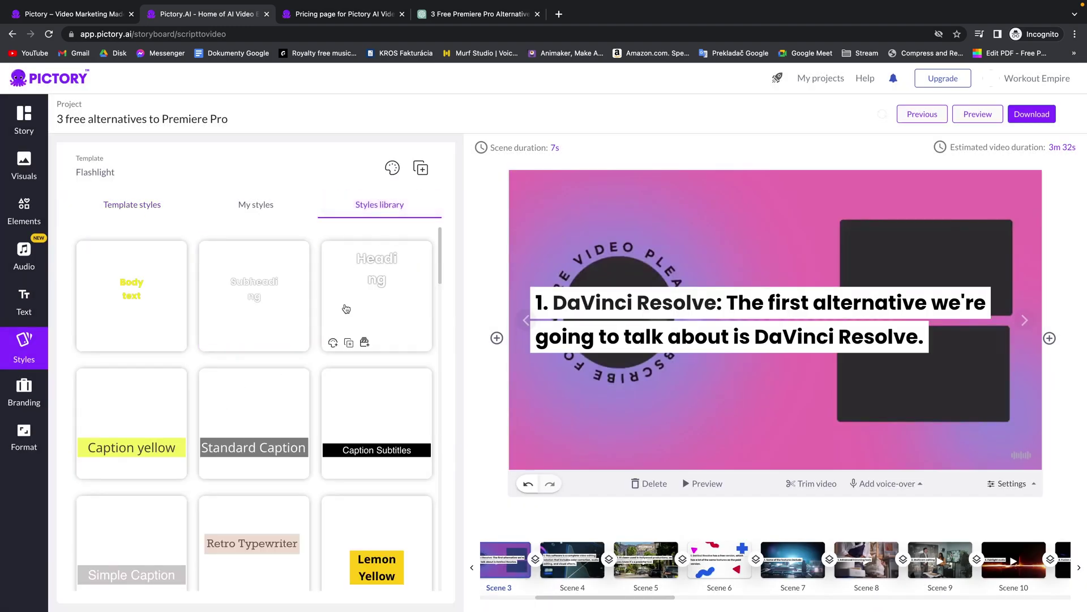
scroll(218, 411, down, 6)
scroll(218, 407, down, 9)
scroll(218, 409, down, 12)
scroll(218, 408, down, 5)
scroll(219, 408, down, 7)
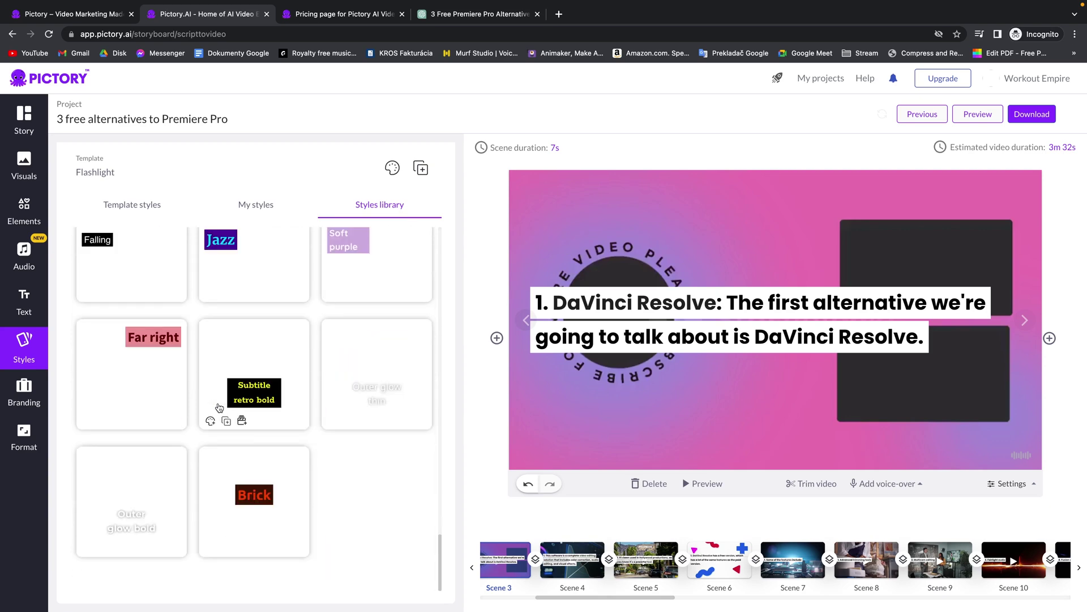
Step: Try an intro scene under Branding, then disable it and review the 720p, 16:9 Landscape format
click(33, 391)
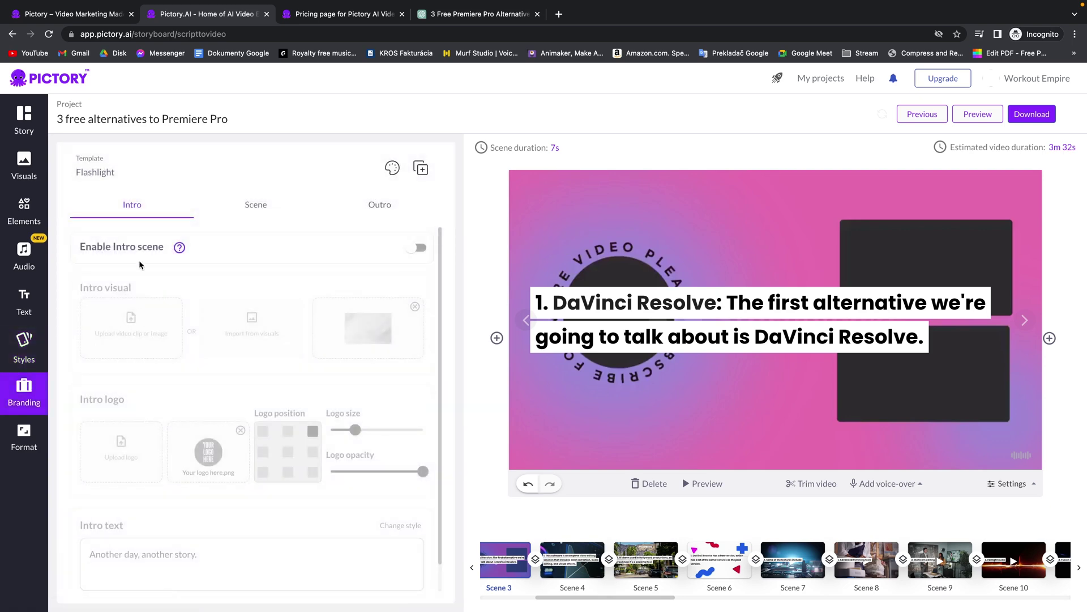
click(412, 252)
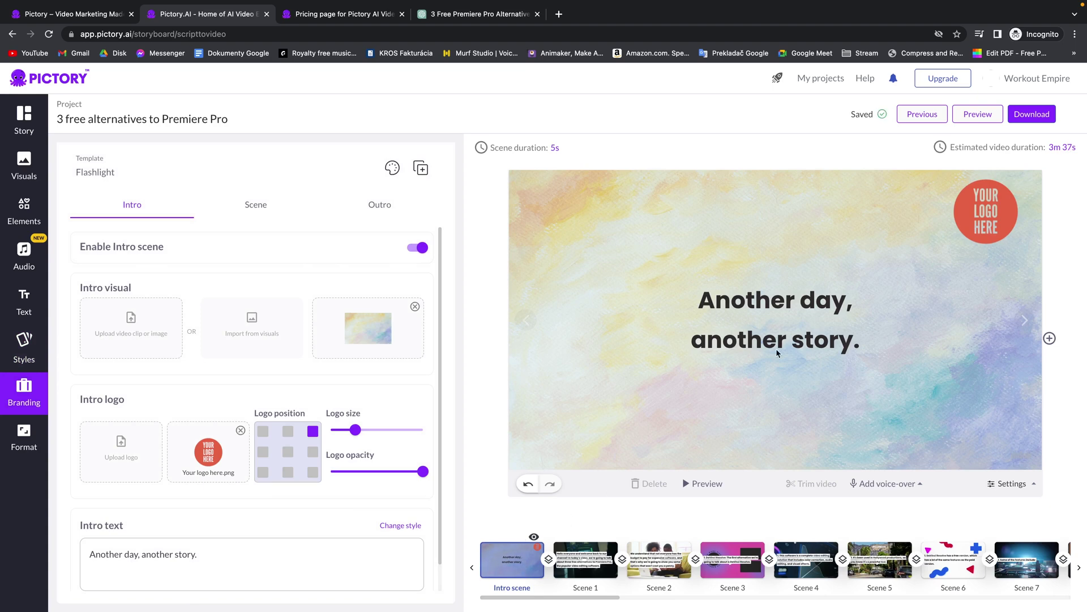
click(418, 249)
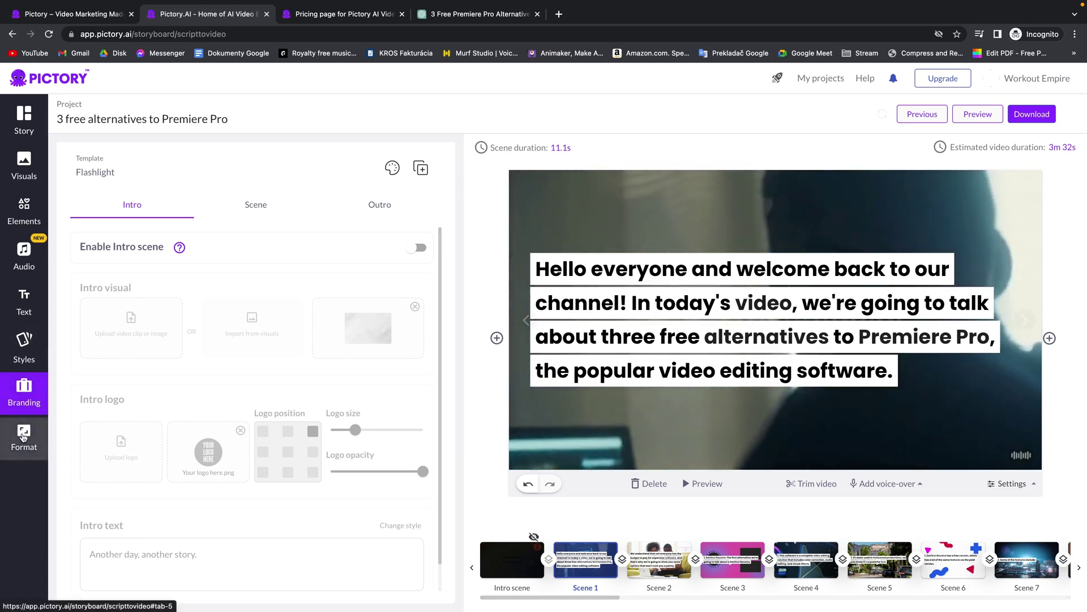
click(23, 435)
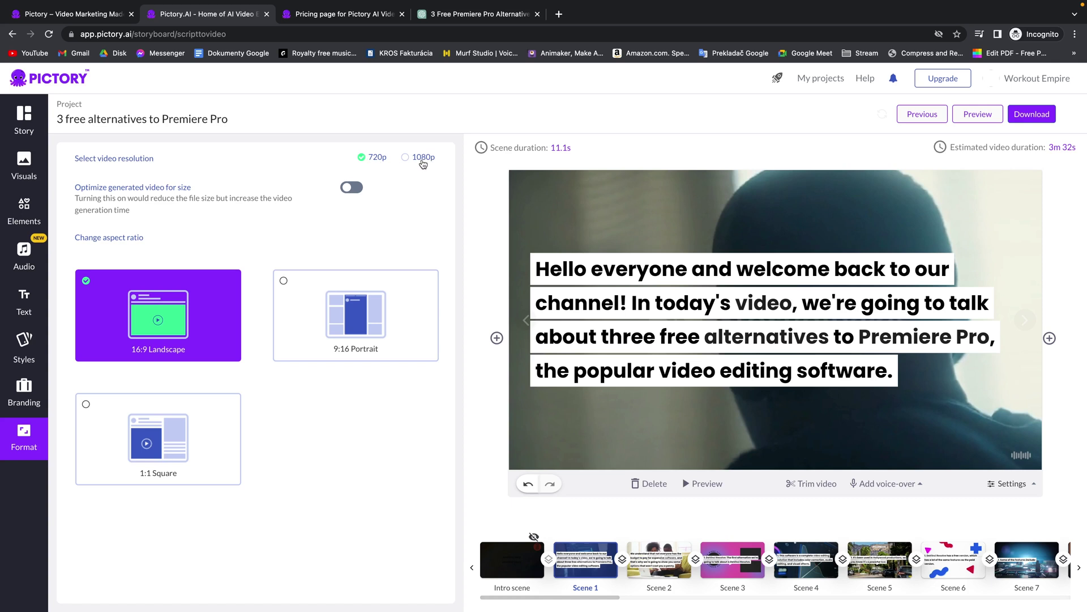
Step: Browse the Visuals stock library and its All types filter, then return to the Story scene list
click(31, 170)
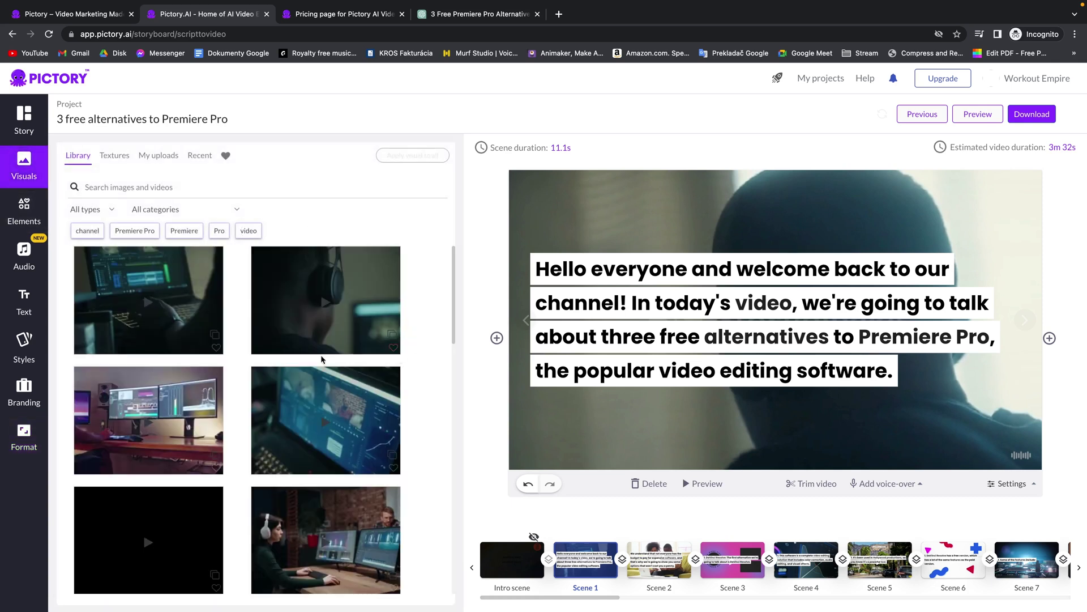
scroll(180, 404, down, 5)
scroll(180, 405, down, 5)
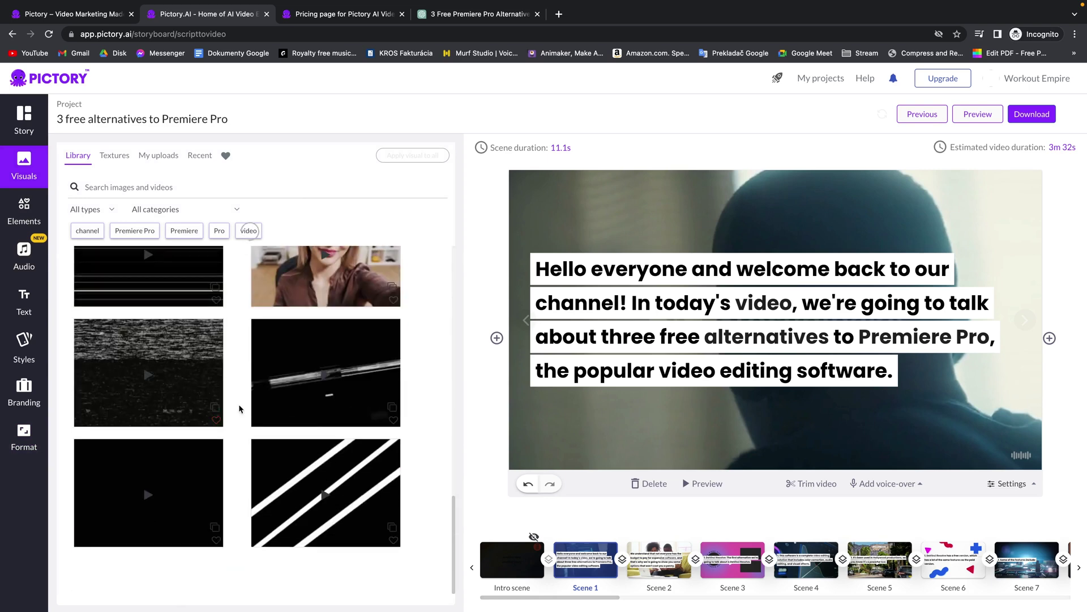
scroll(236, 401, up, 10)
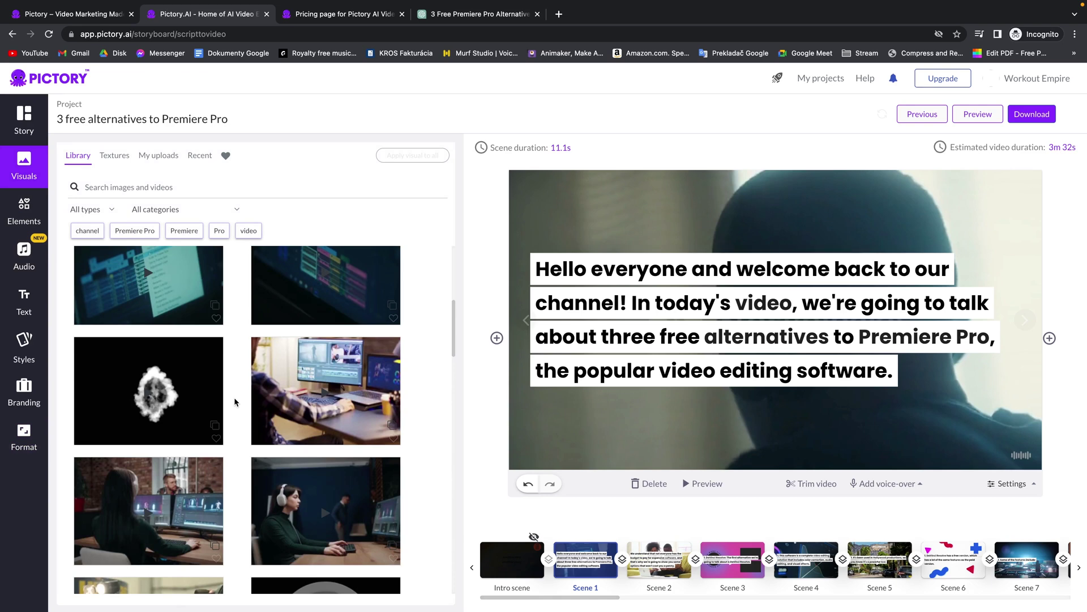
scroll(268, 315, down, 3)
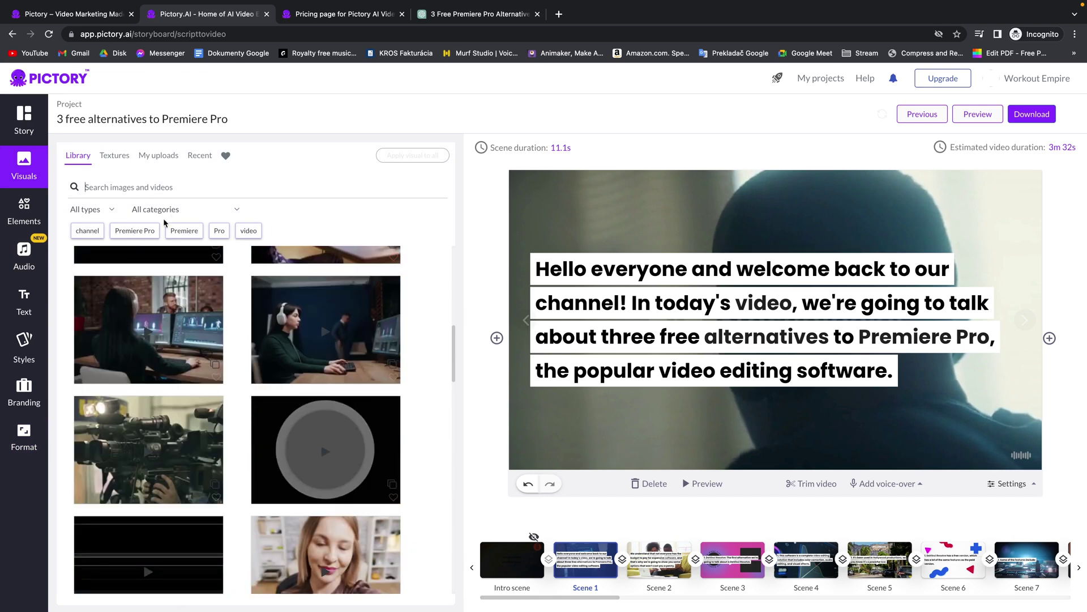
click(103, 214)
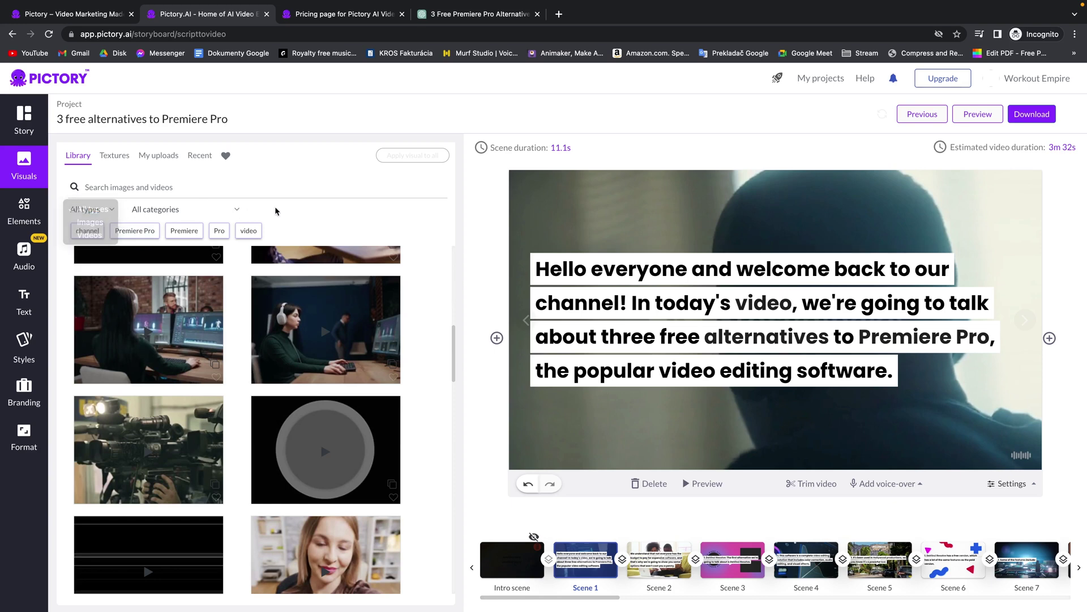
click(23, 119)
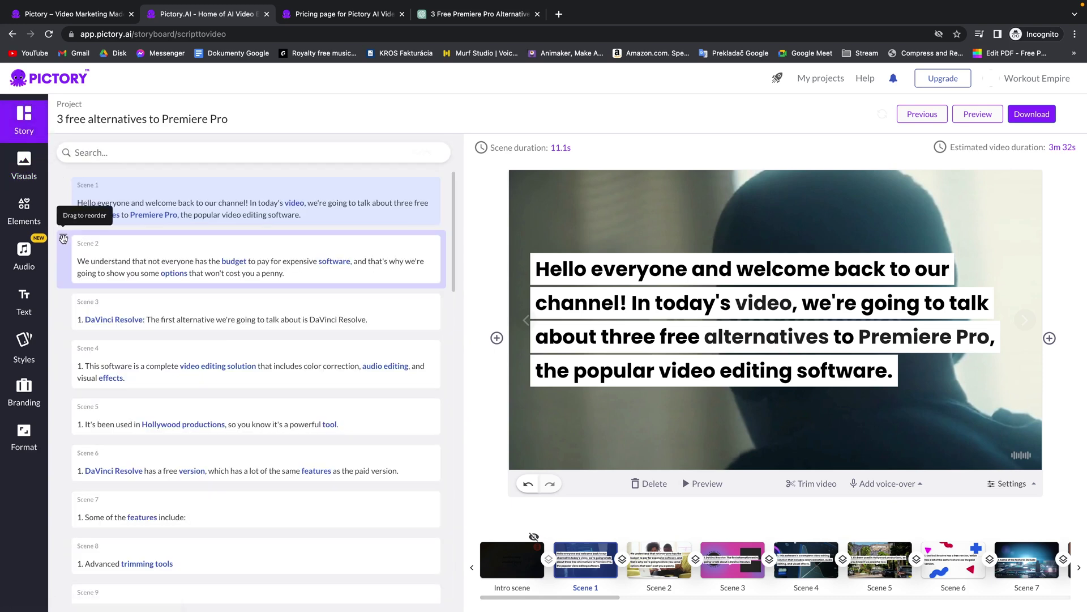
Step: Move the budget scene after the DaVinci Resolve scene and delete the Hollywood caption's leading '1.'
mouse_move(64, 238)
mouse_down()
mouse_move(71, 317)
mouse_move(102, 329)
mouse_move(77, 240)
mouse_up()
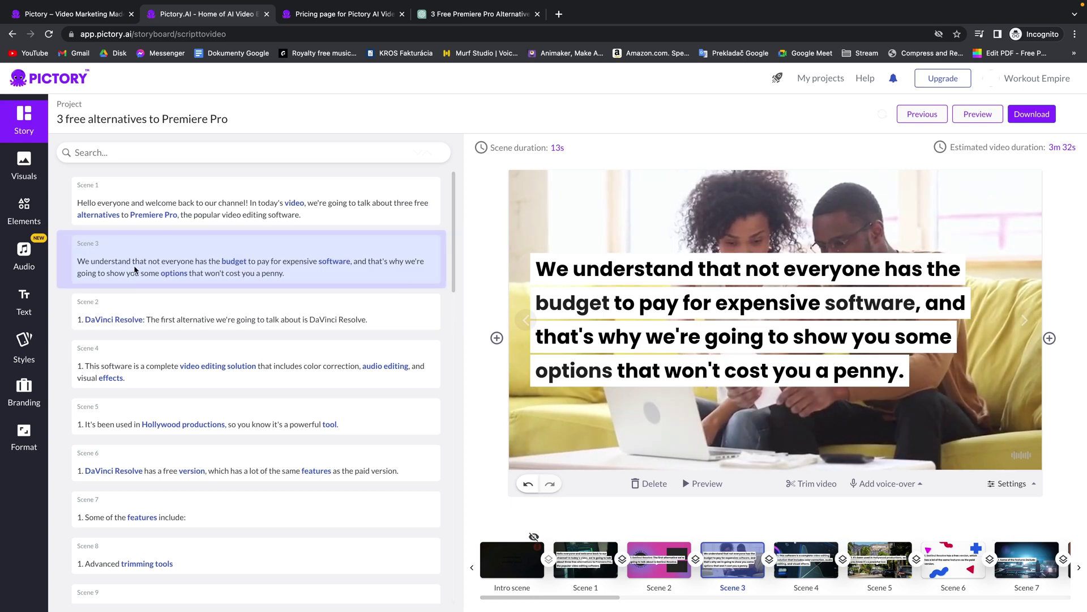
scroll(243, 333, down, 10)
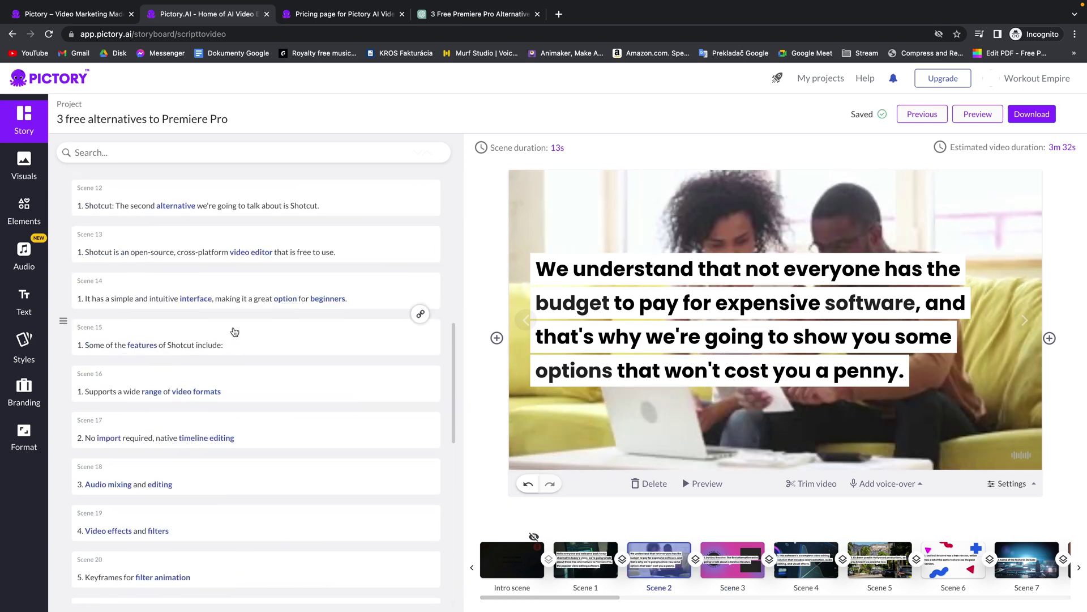
scroll(235, 331, down, 5)
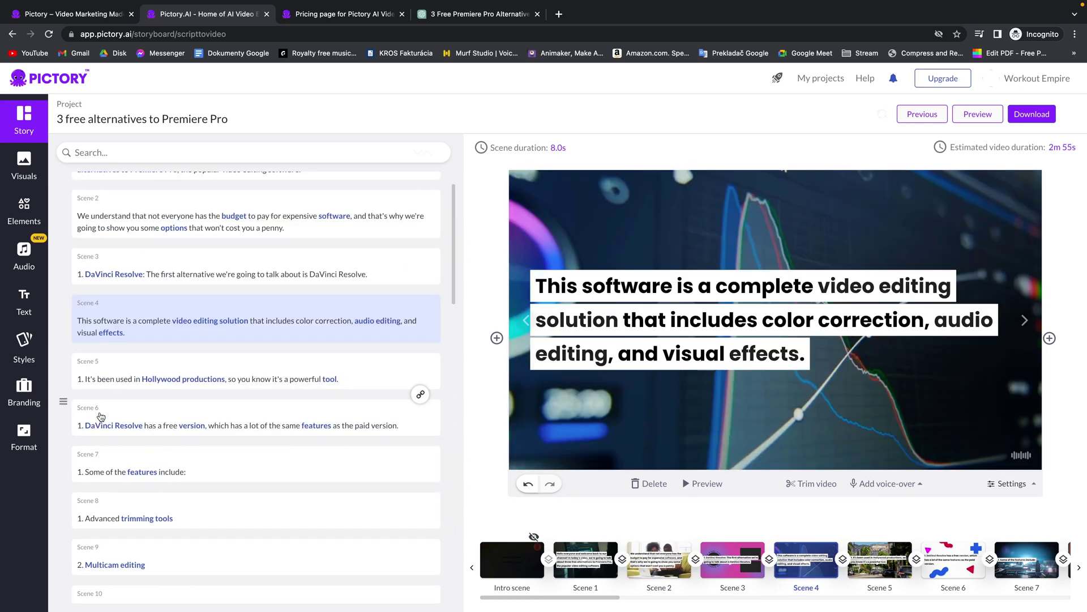
click(107, 380)
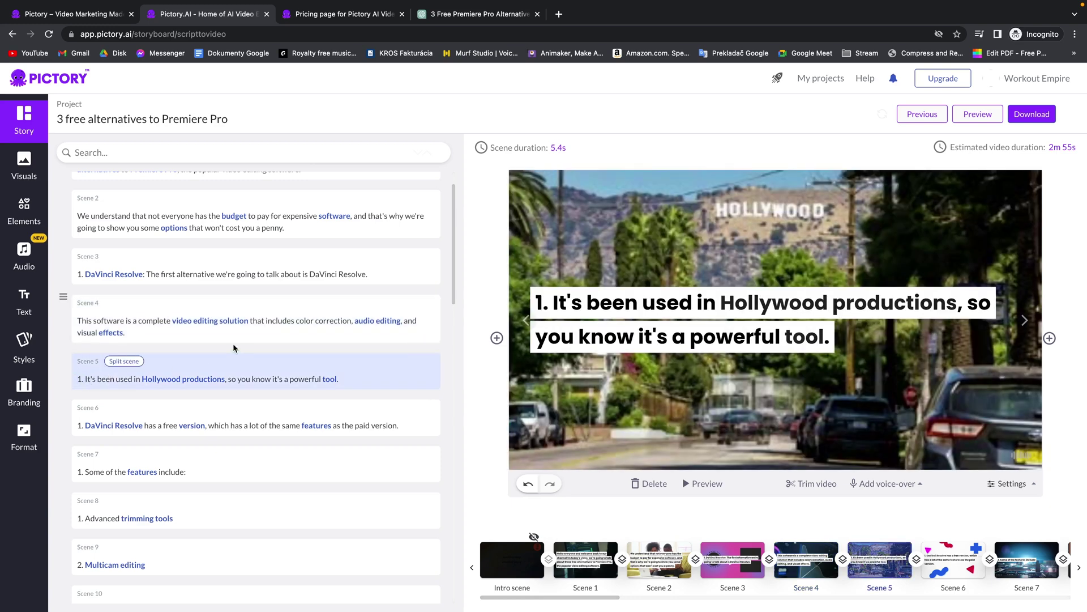
key(BackSpace)
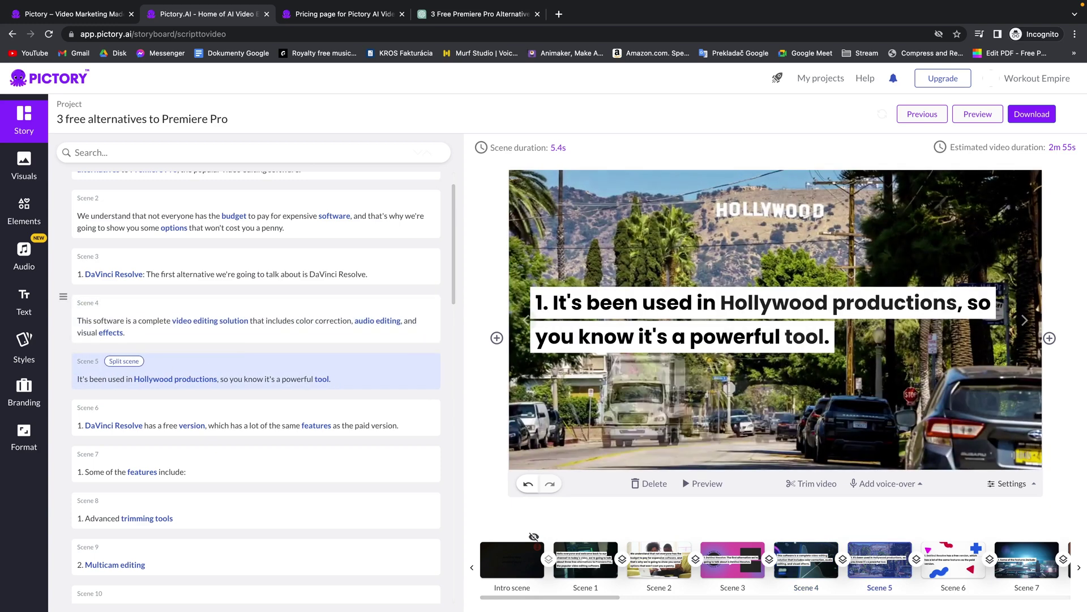
Step: Select the DaVinci Resolve free version scene, then the budget scene, Scene 2
click(94, 427)
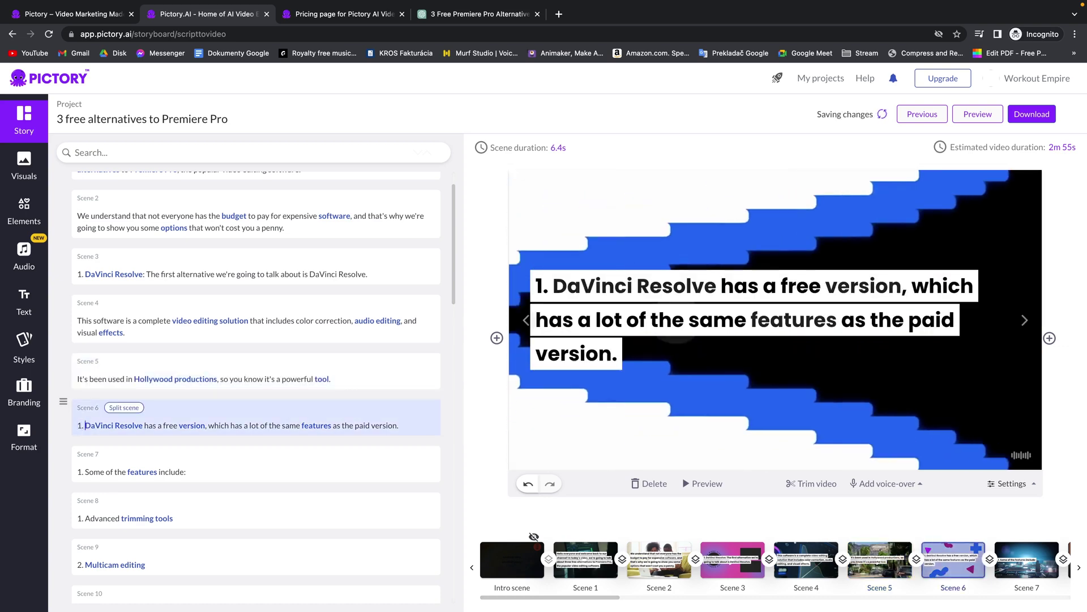
scroll(261, 284, up, 1)
click(261, 266)
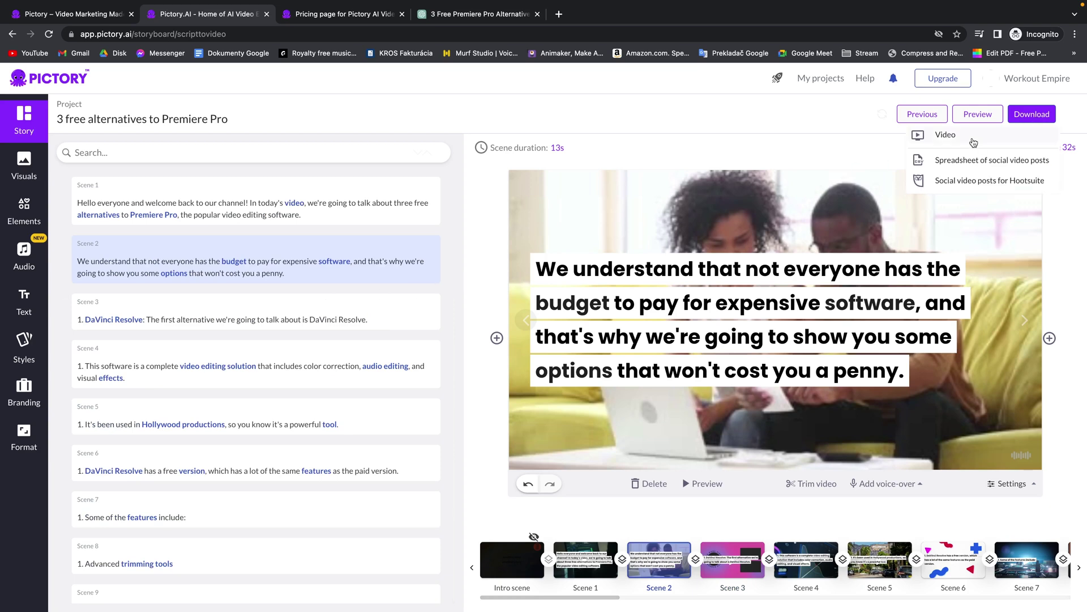
Step: Download the project as an MP4 video, 3freealternativestoP (1).mp4
click(957, 138)
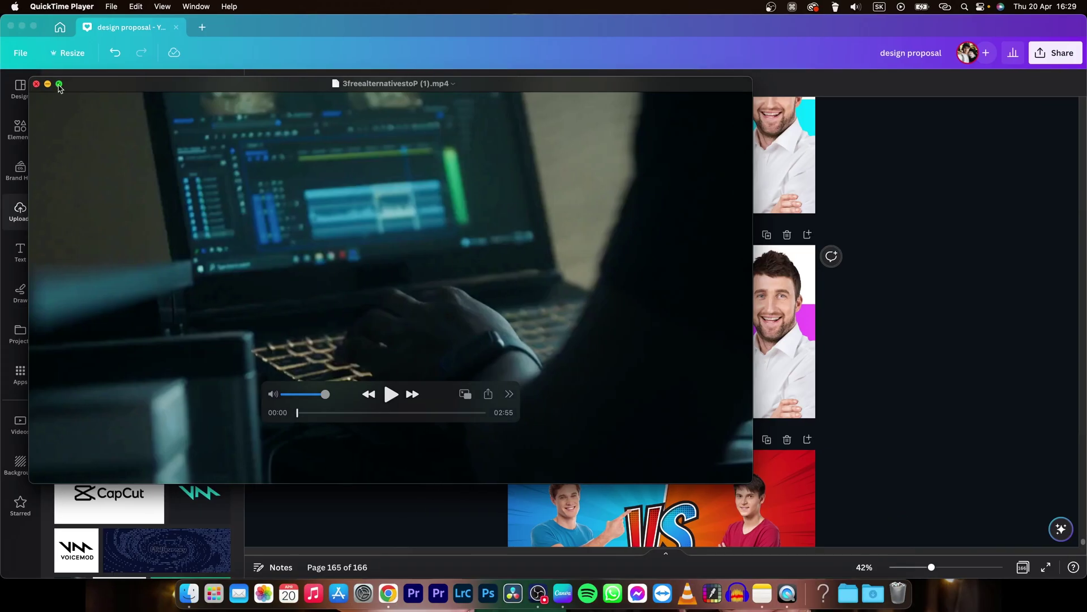
Step: Play the downloaded MP4 full screen in QuickTime Player, starting from the welcome caption
click(59, 85)
click(539, 483)
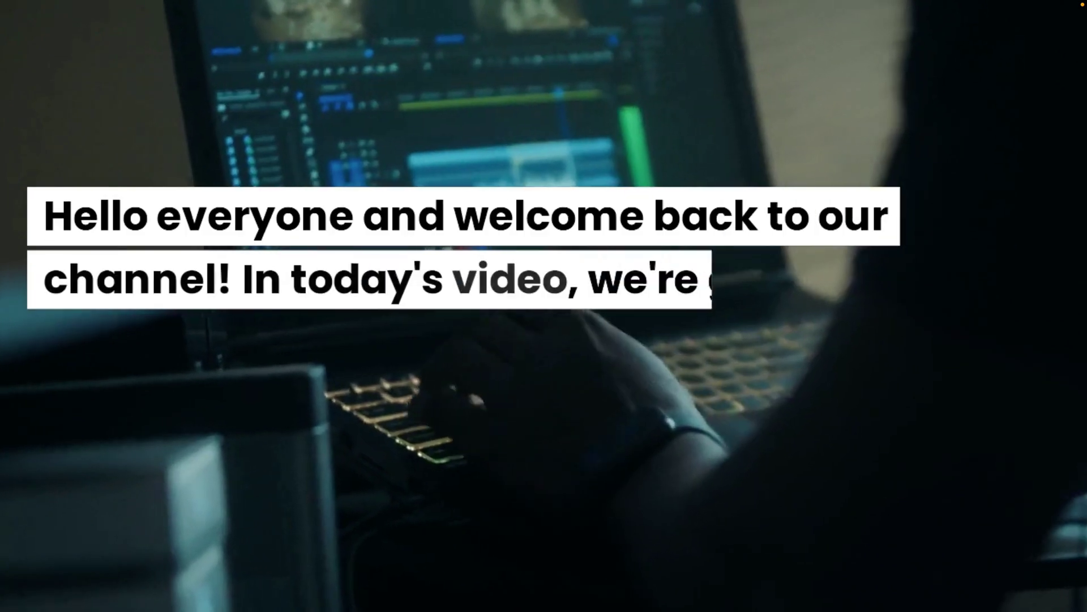